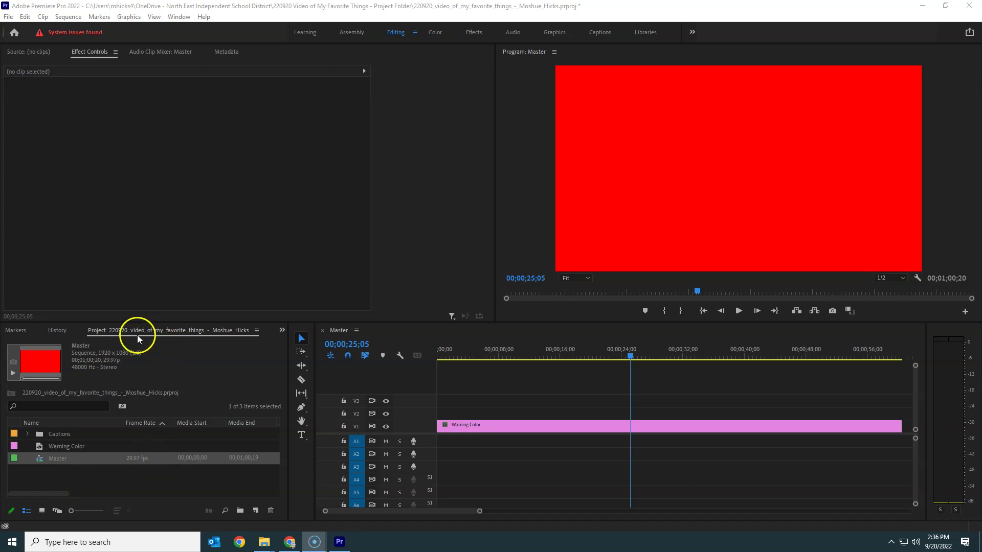
Give the project and timeline panels more height and import the My Favorite Assets folder from the 220920 Video of My Favorite Things project folder.
{"action": "left_click_drag", "start_coordinate": [137, 321], "coordinate": [136, 264]}
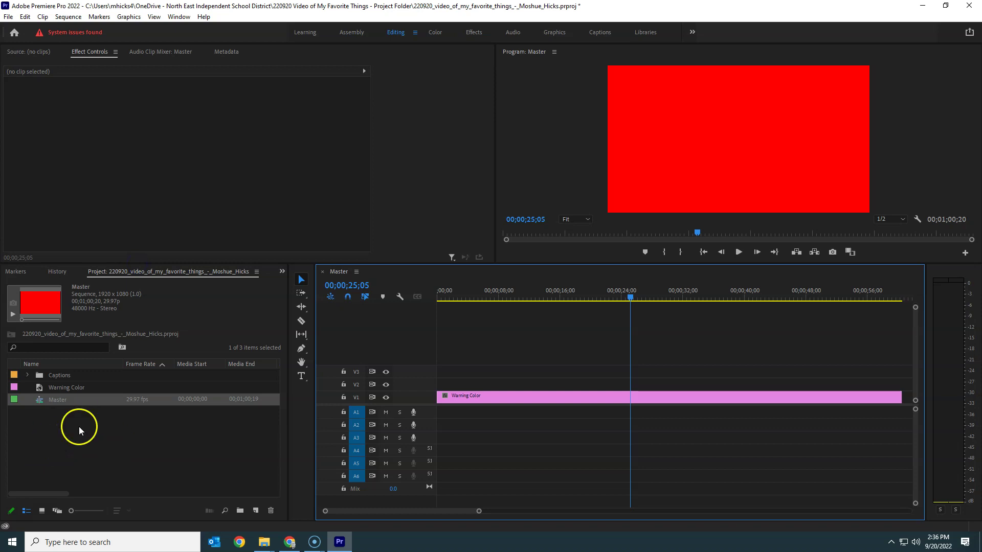
{"action": "left_click", "coordinate": [8, 16]}
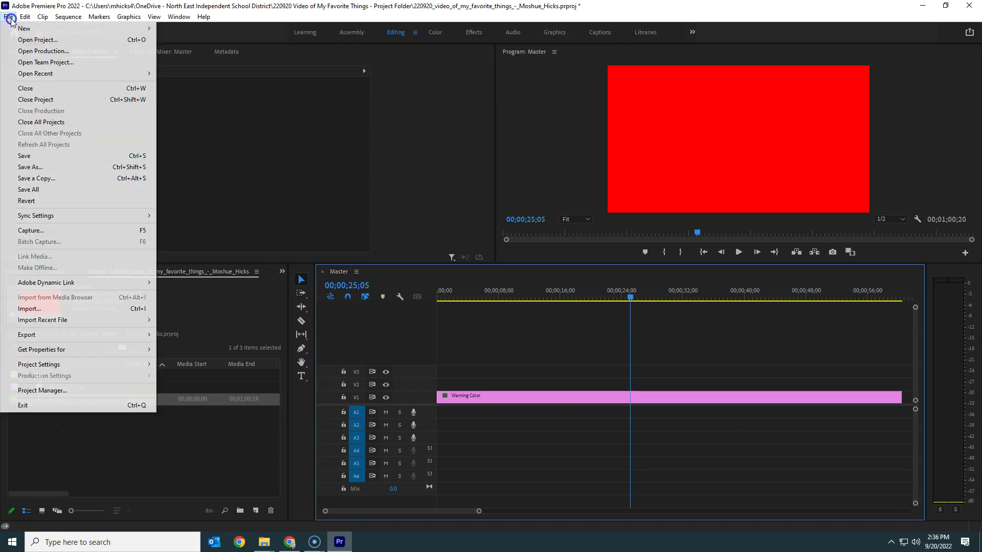
{"action": "left_click", "coordinate": [52, 311]}
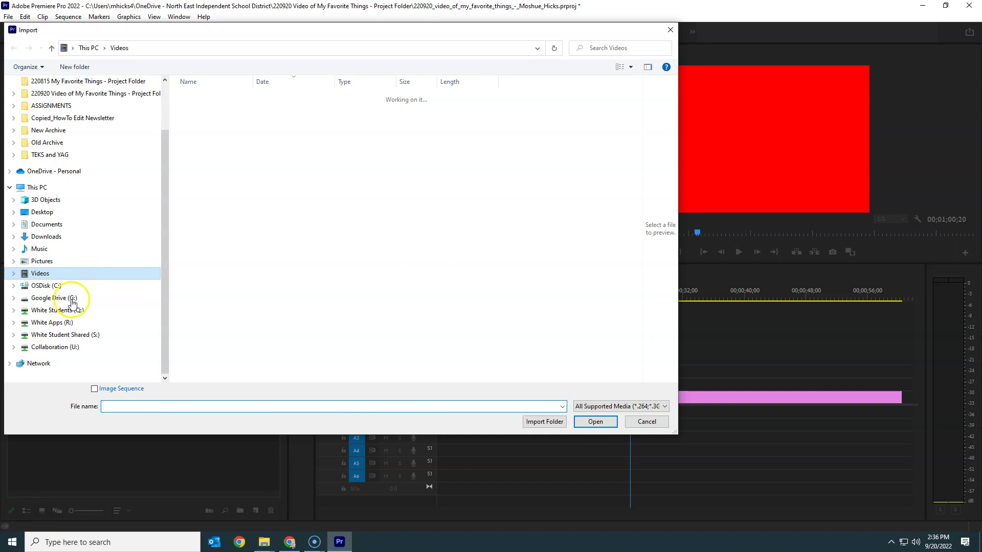
{"action": "left_click", "coordinate": [40, 96]}
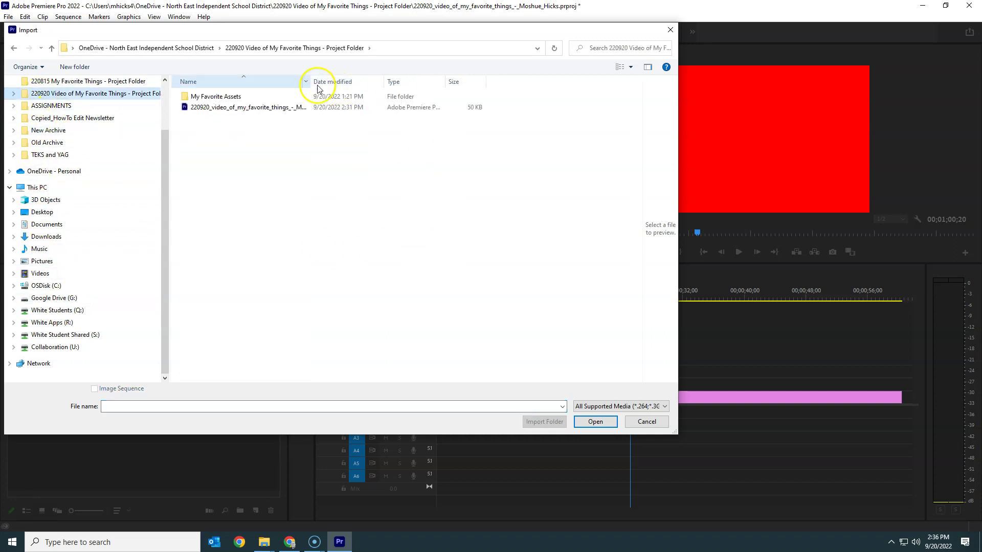
{"action": "left_click", "coordinate": [229, 97]}
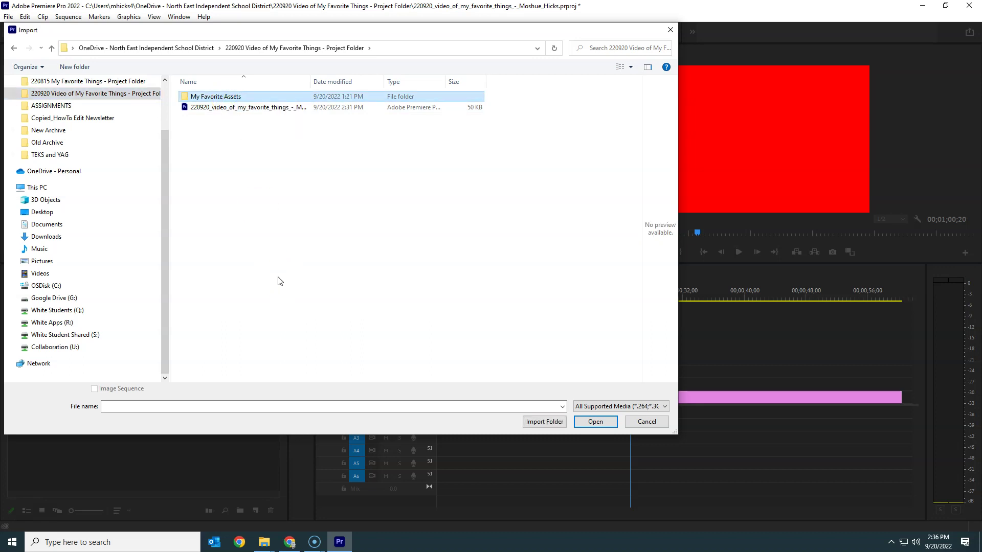
{"action": "left_click", "coordinate": [537, 423]}
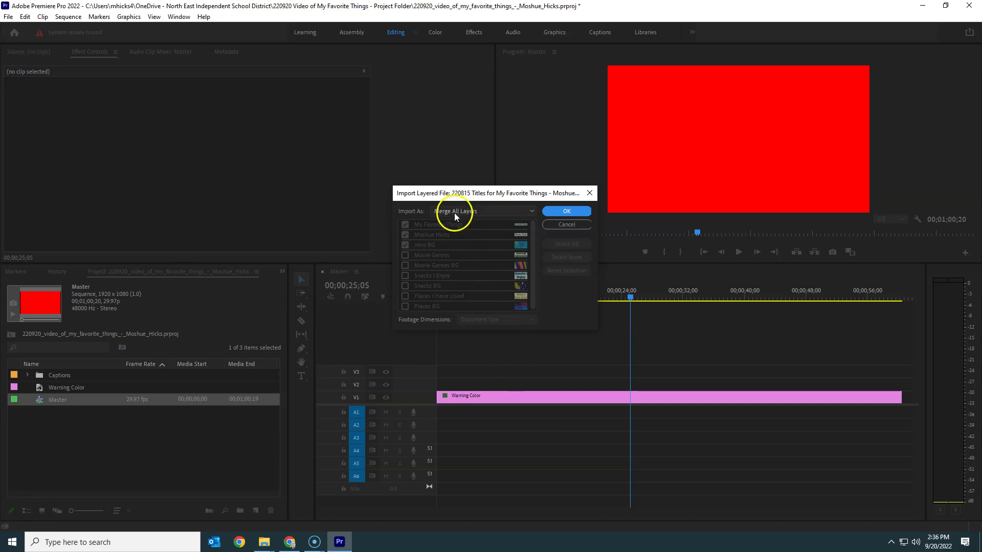
Import the layered 220815 Titles file as Individual Layers with every layer included, from My Favorite Things through Places BG.
{"action": "left_click_drag", "start_coordinate": [451, 330], "coordinate": [465, 355]}
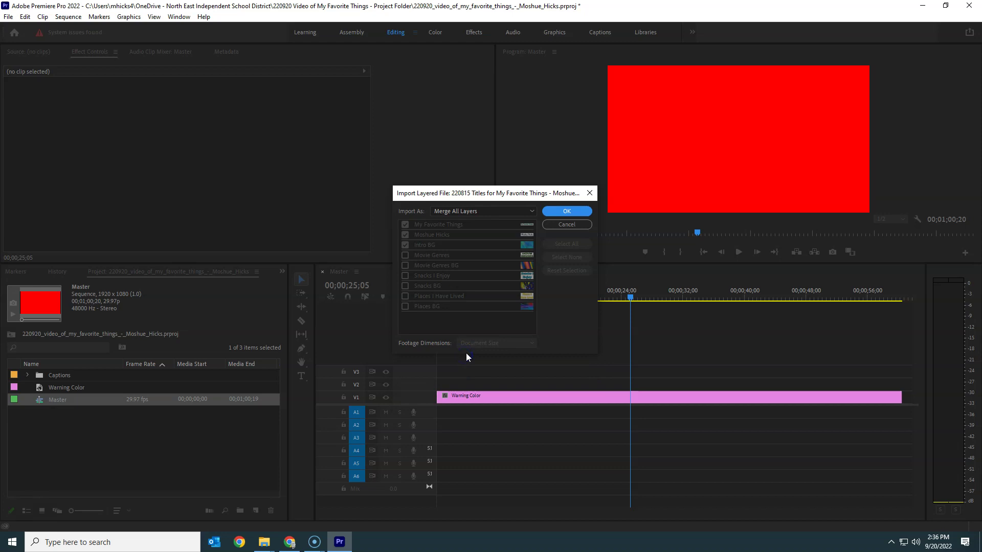
{"action": "left_click", "coordinate": [464, 211]}
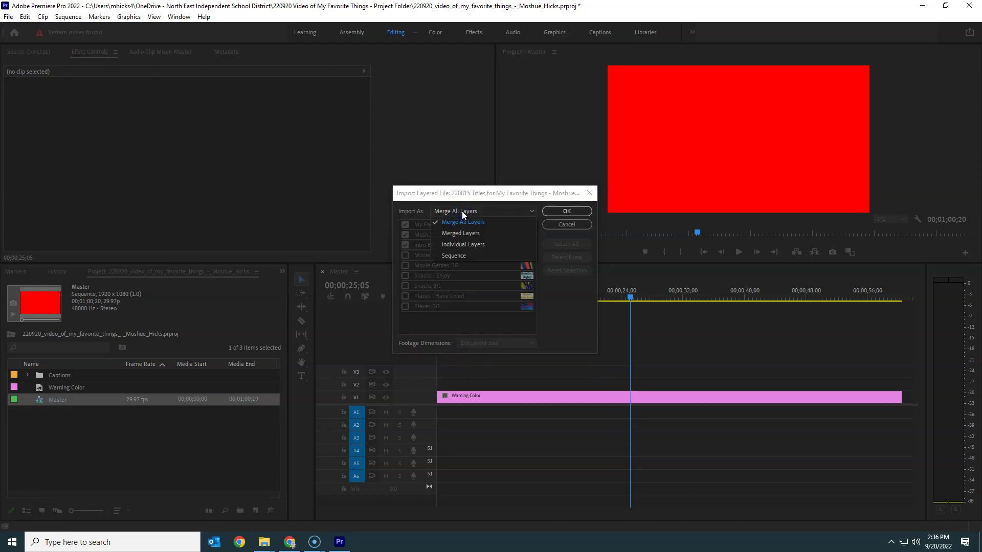
{"action": "left_click", "coordinate": [462, 246]}
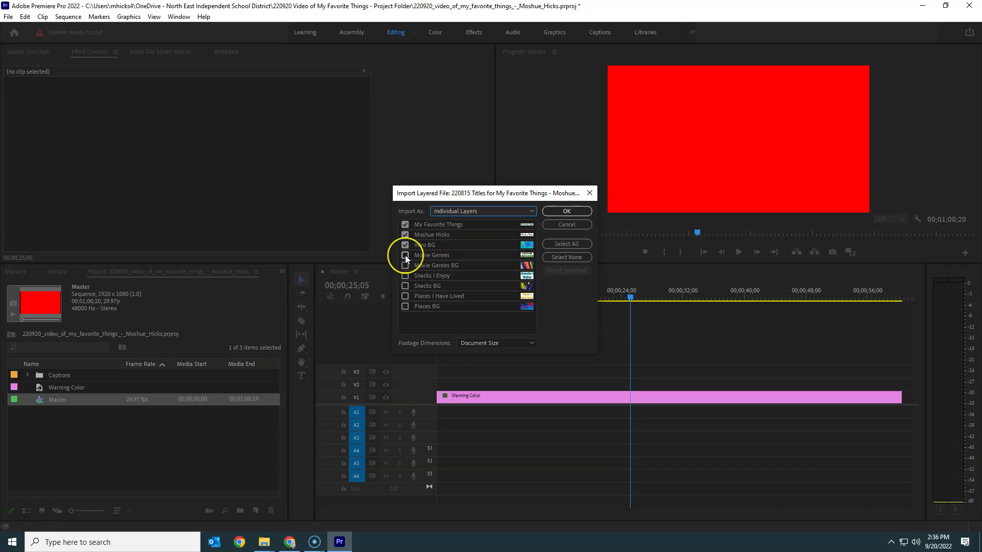
{"action": "left_click", "coordinate": [438, 225]}
{"action": "left_click", "coordinate": [405, 255]}
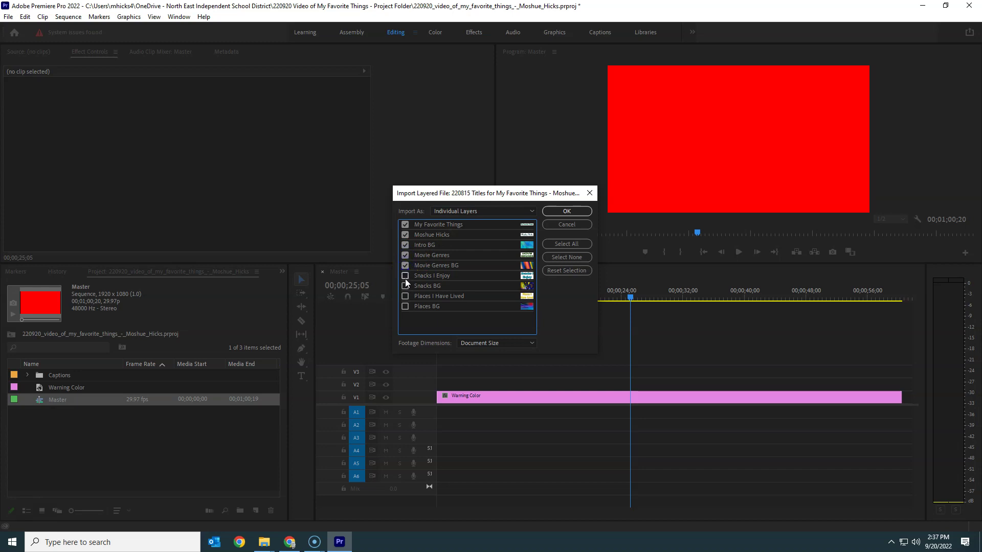
{"action": "left_click", "coordinate": [406, 306]}
{"action": "left_click", "coordinate": [569, 212]}
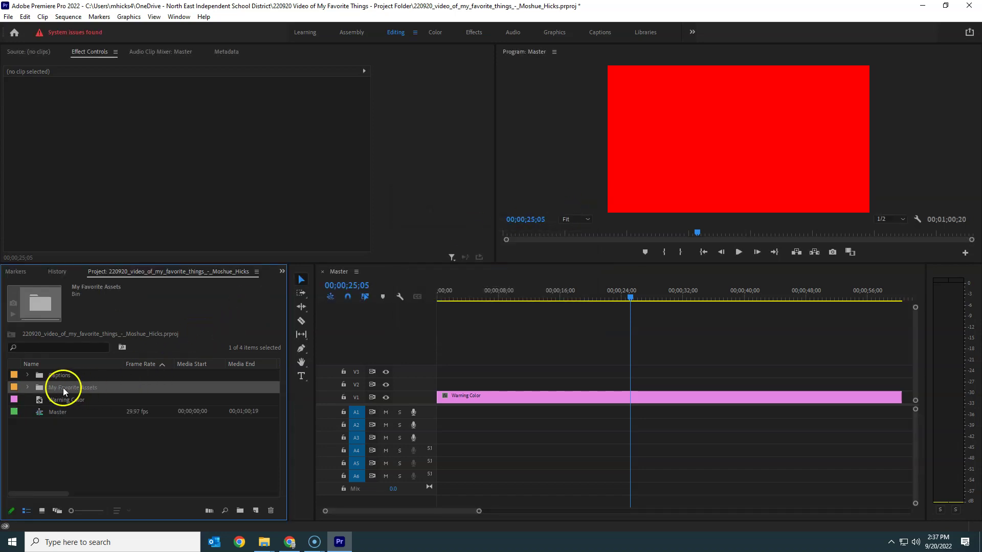
Examine the imported My Favorite Assets bin and preview the three category titles and the intro title.
{"action": "left_click", "coordinate": [29, 388]}
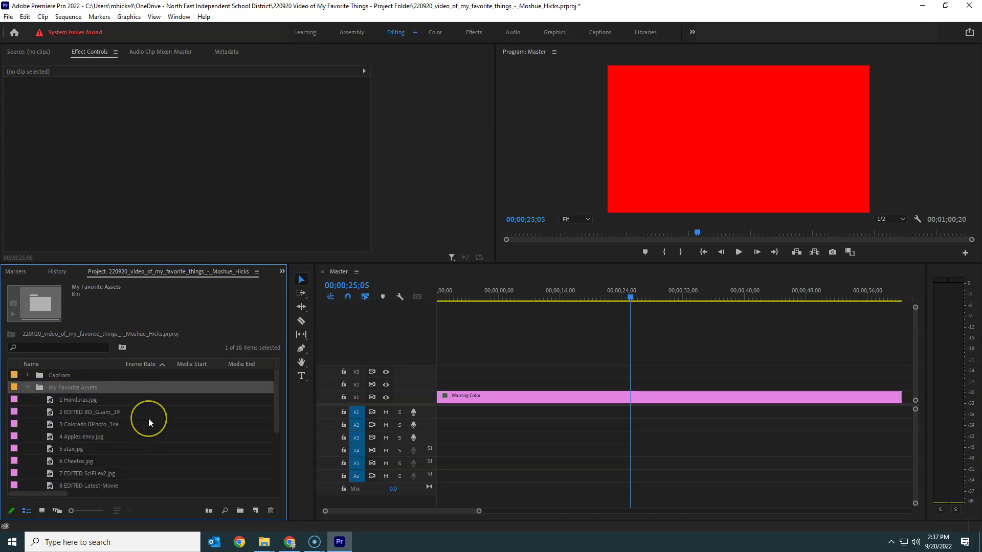
{"action": "scroll", "coordinate": [148, 418], "scroll_direction": "down", "scroll_amount": 5}
{"action": "scroll", "coordinate": [148, 419], "scroll_direction": "down", "scroll_amount": 2}
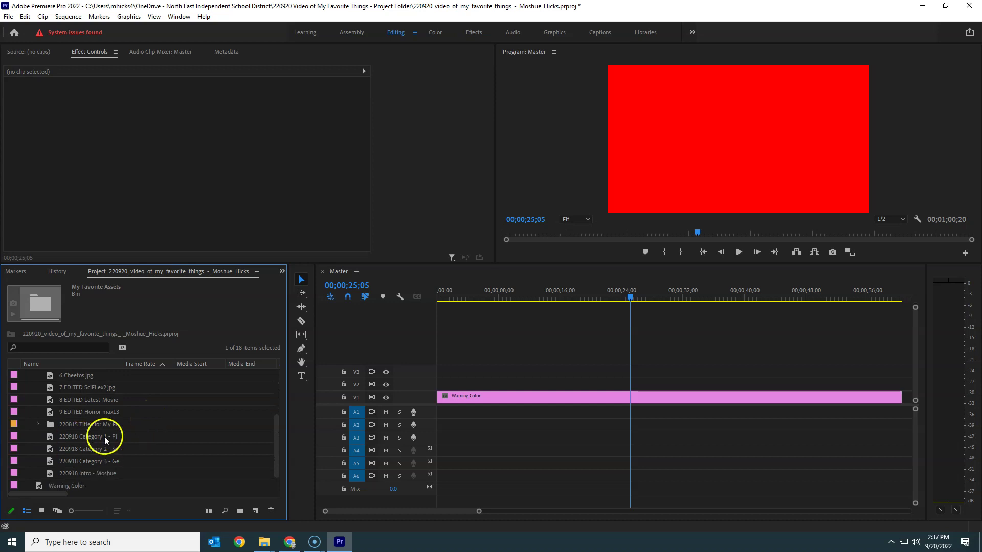
{"action": "left_click", "coordinate": [85, 438]}
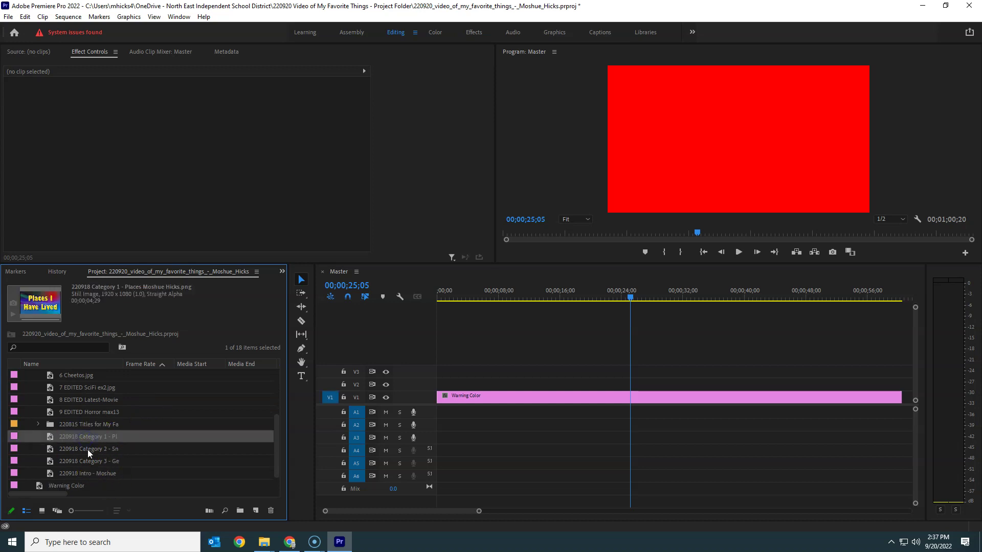
{"action": "left_click", "coordinate": [87, 450]}
{"action": "left_click", "coordinate": [88, 461]}
{"action": "left_click", "coordinate": [88, 473]}
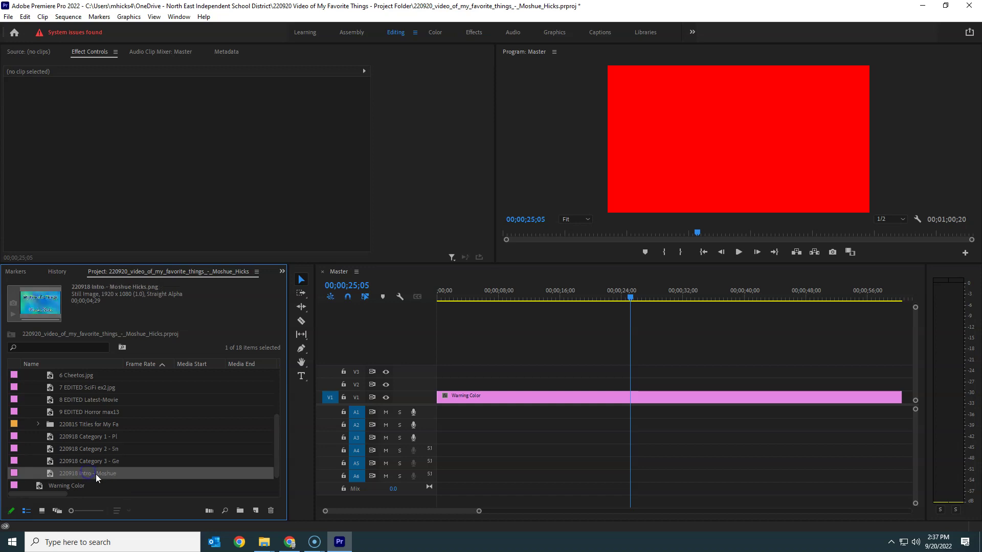
Inspect the individual title layers inside the 220815 Titles bin, then collapse it.
{"action": "left_click", "coordinate": [38, 425]}
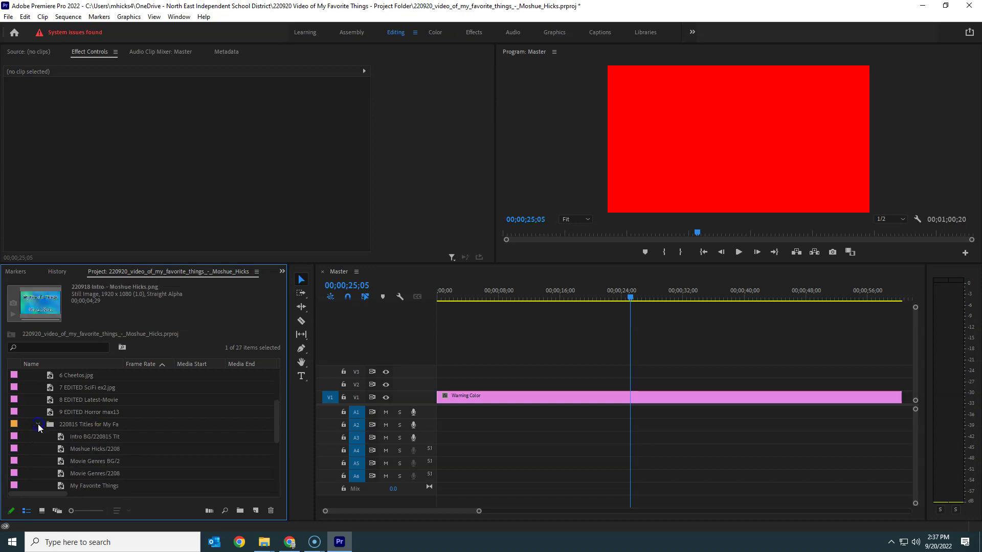
{"action": "left_click", "coordinate": [85, 439]}
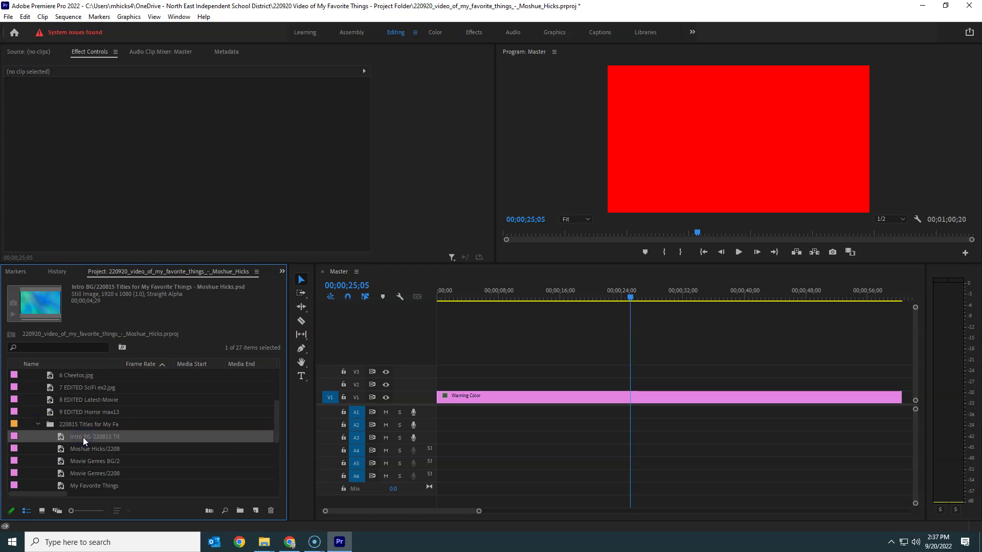
{"action": "left_click", "coordinate": [84, 448]}
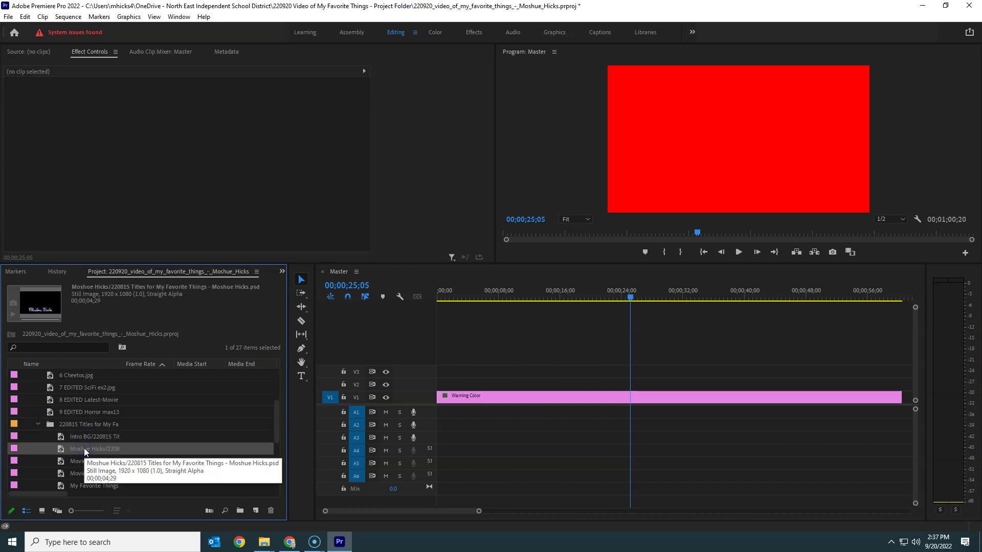
{"action": "left_click", "coordinate": [86, 460]}
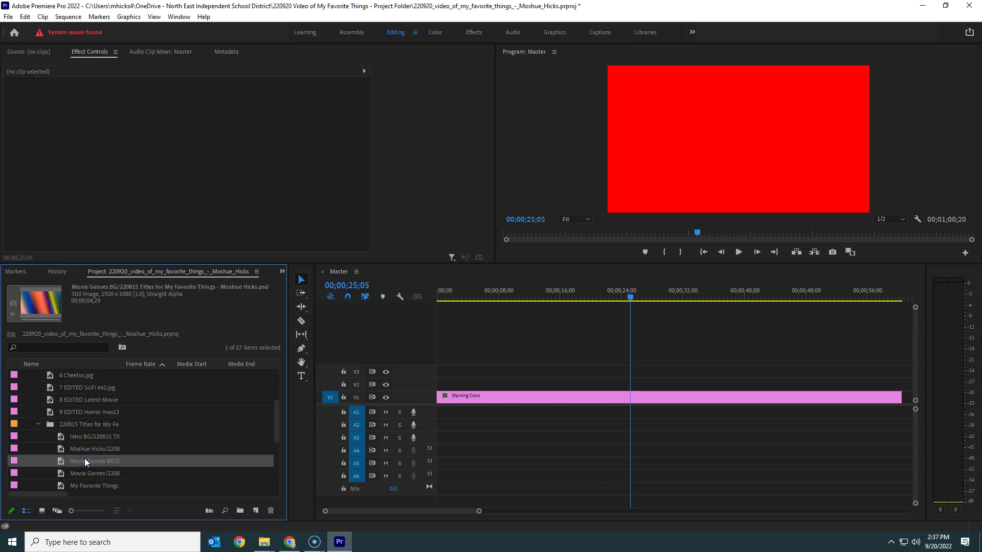
{"action": "left_click", "coordinate": [39, 424]}
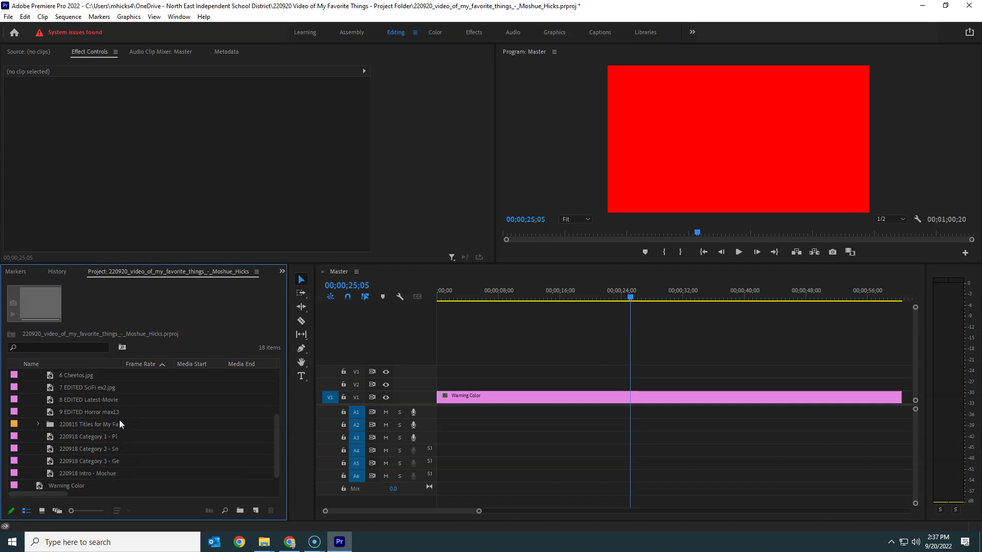
Create a new bin named PNG Titles inside the My Favorite Assets bin.
{"action": "left_click", "coordinate": [82, 474]}
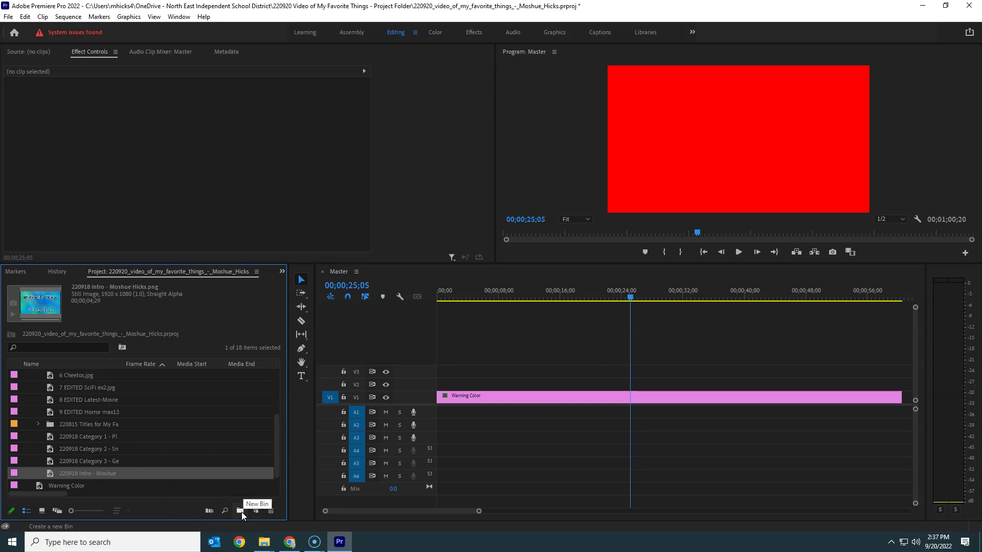
{"action": "left_click", "coordinate": [221, 510]}
{"action": "left_click", "coordinate": [88, 439], "text": "shift"}
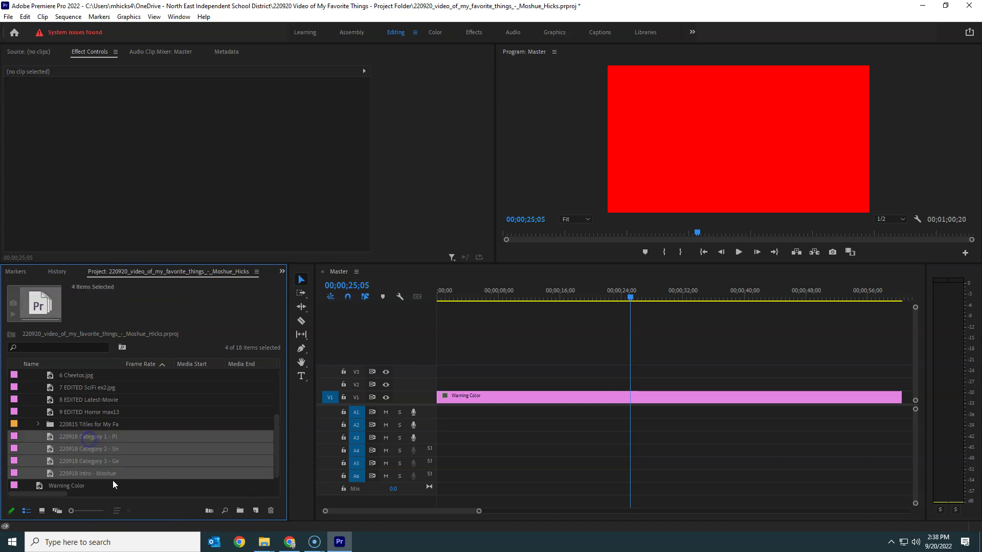
{"action": "left_click", "coordinate": [240, 511]}
{"action": "left_click", "coordinate": [241, 511]}
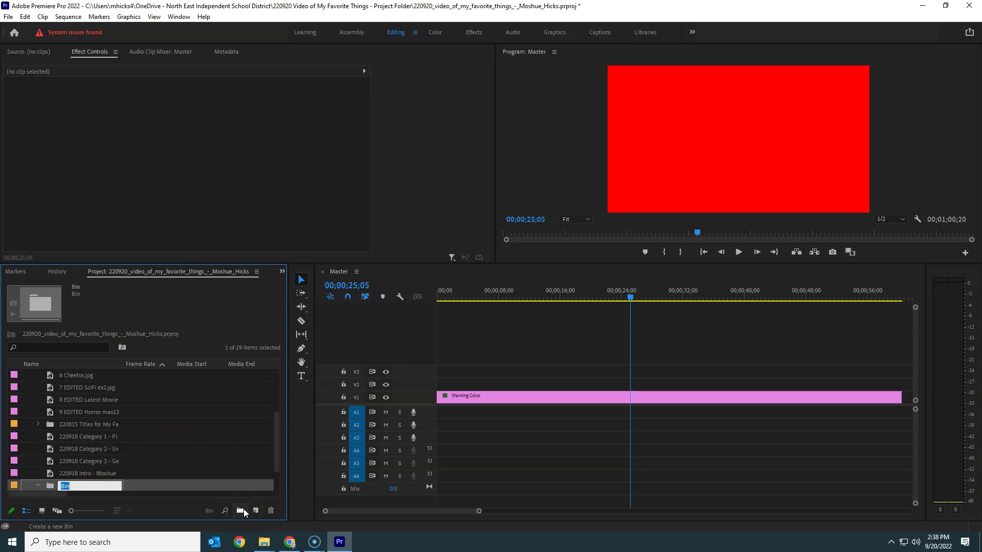
{"action": "type", "text": "PNG Titles"}
{"action": "key", "text": "Return"}
{"action": "left_click", "coordinate": [177, 459]}
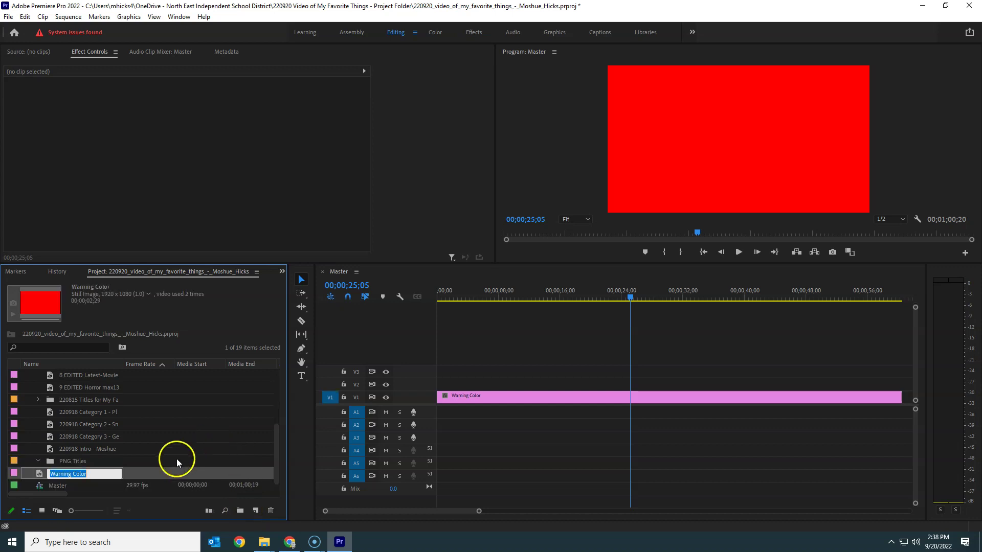
{"action": "left_click", "coordinate": [173, 423]}
Move the three 220918 Category titles and the 220918 Intro title into the PNG Titles bin and check its contents.
{"action": "left_click", "coordinate": [108, 413]}
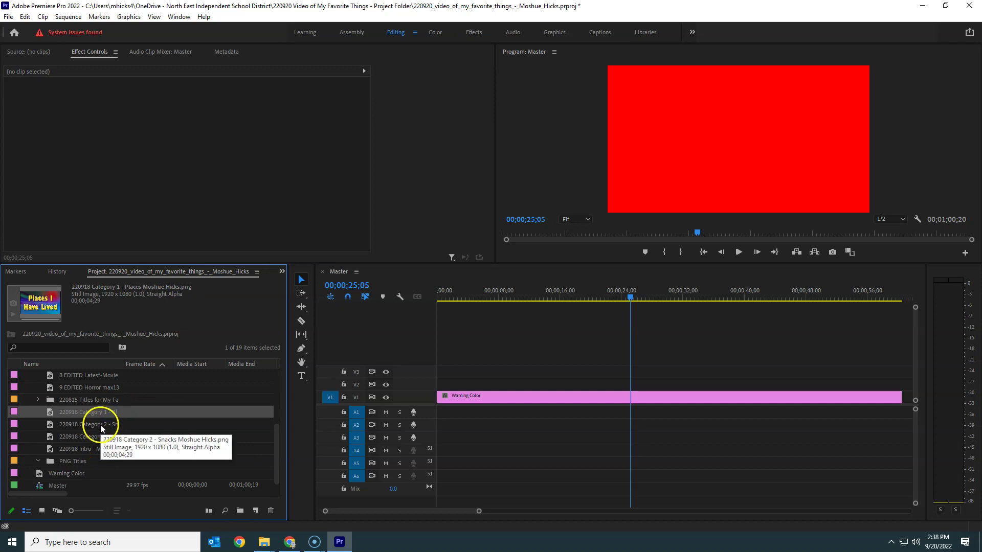
{"action": "left_click", "coordinate": [100, 425], "text": "shift"}
{"action": "left_click", "coordinate": [100, 437], "text": "shift"}
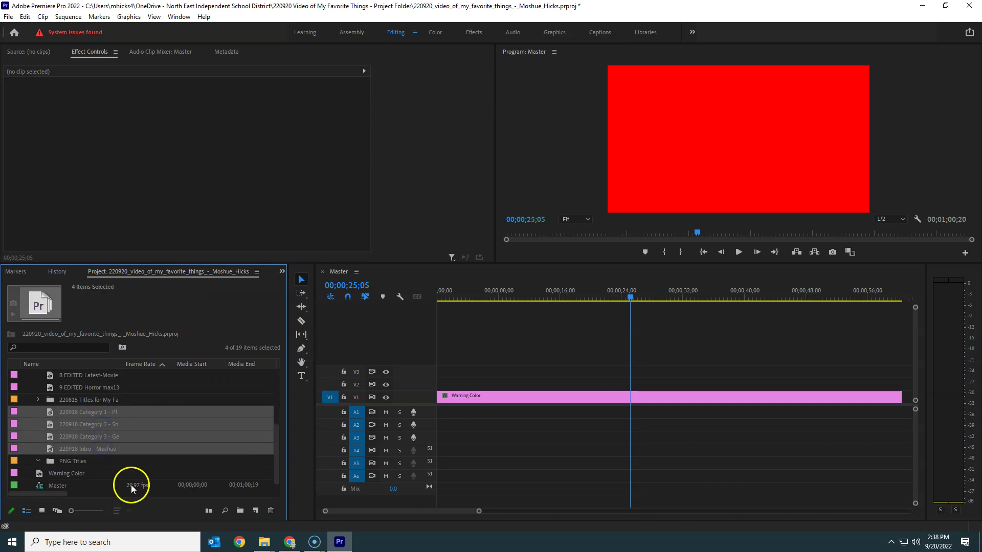
{"action": "left_click", "coordinate": [35, 414]}
{"action": "left_click_drag", "start_coordinate": [38, 413], "coordinate": [79, 463]}
{"action": "left_click", "coordinate": [38, 413]}
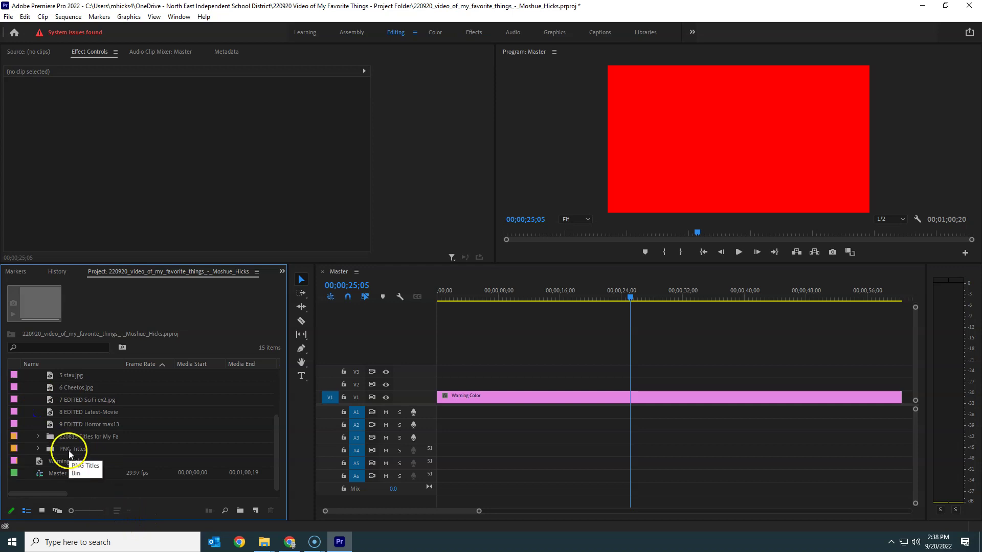
{"action": "left_click", "coordinate": [38, 448]}
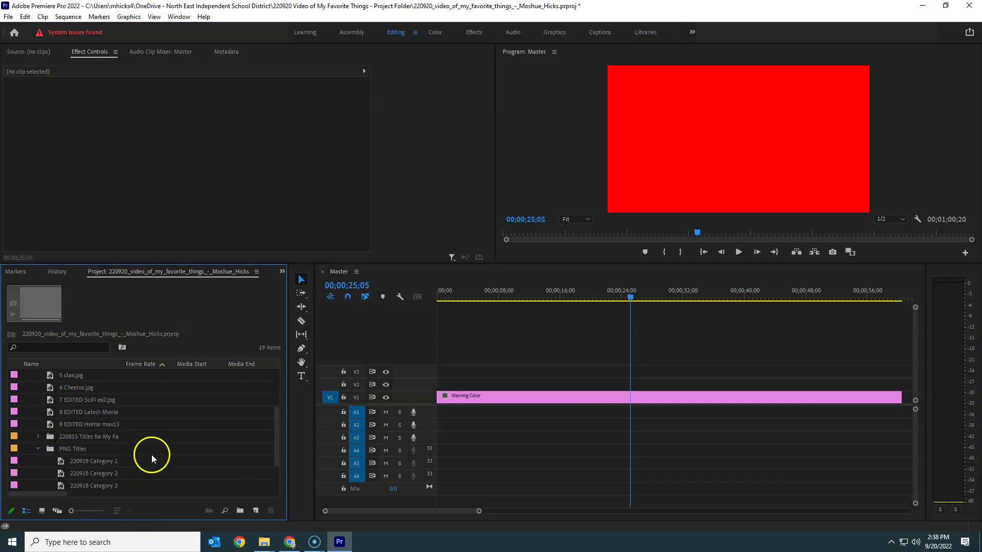
{"action": "scroll", "coordinate": [154, 453], "scroll_direction": "down", "scroll_amount": 1}
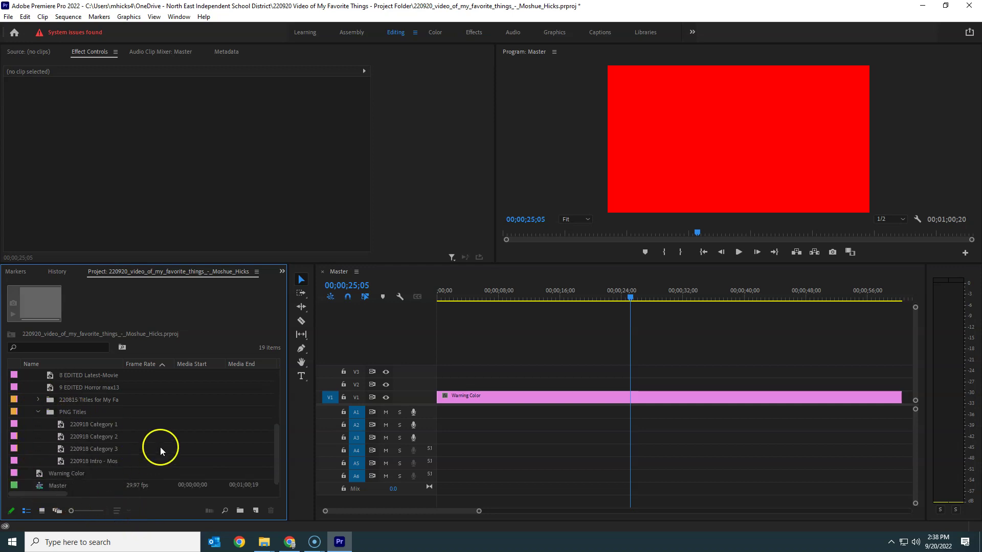
Place the 220918 Intro title at the start of track V2 above the Warning Color clip and play it back.
{"action": "left_click", "coordinate": [60, 462]}
{"action": "left_click_drag", "start_coordinate": [90, 461], "coordinate": [431, 387]}
{"action": "left_click", "coordinate": [465, 294]}
{"action": "left_click_drag", "start_coordinate": [508, 293], "coordinate": [422, 310]}
{"action": "key", "text": "space"}
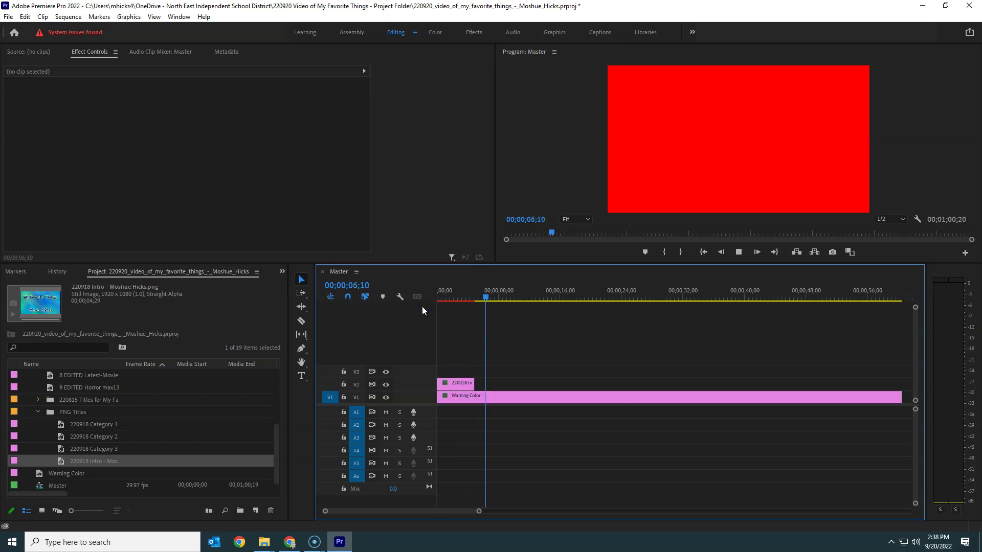
{"action": "key", "text": "space"}
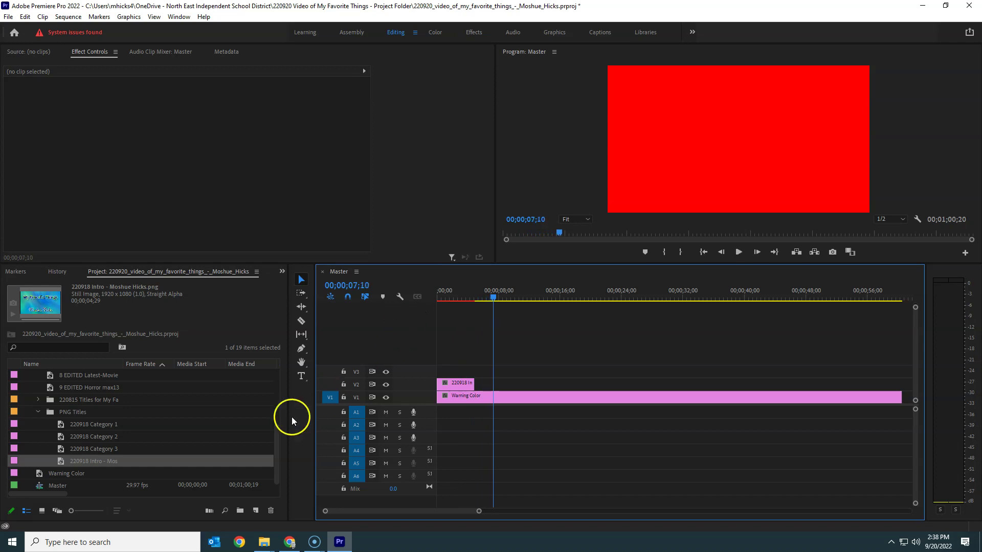
Place the 220918 Category 1 title on V2 directly after the intro title and play both from the start.
{"action": "left_click", "coordinate": [119, 422]}
{"action": "left_click_drag", "start_coordinate": [119, 422], "coordinate": [479, 387]}
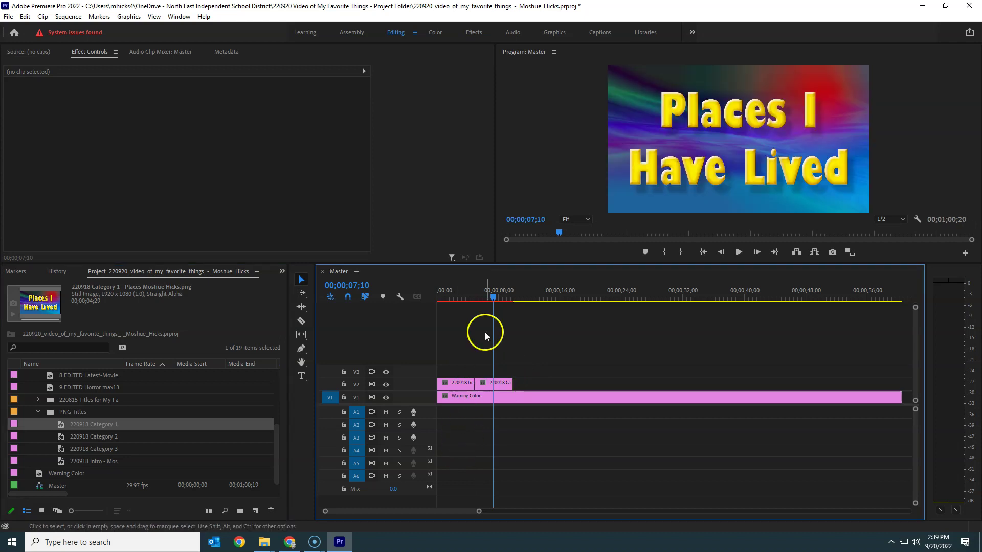
{"action": "left_click_drag", "start_coordinate": [493, 297], "coordinate": [412, 307]}
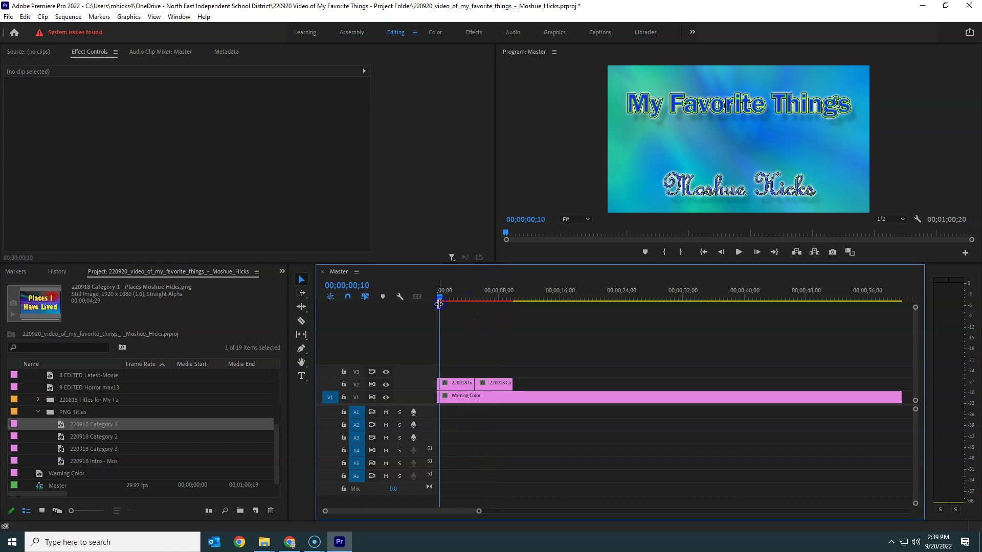
{"action": "key", "text": "space"}
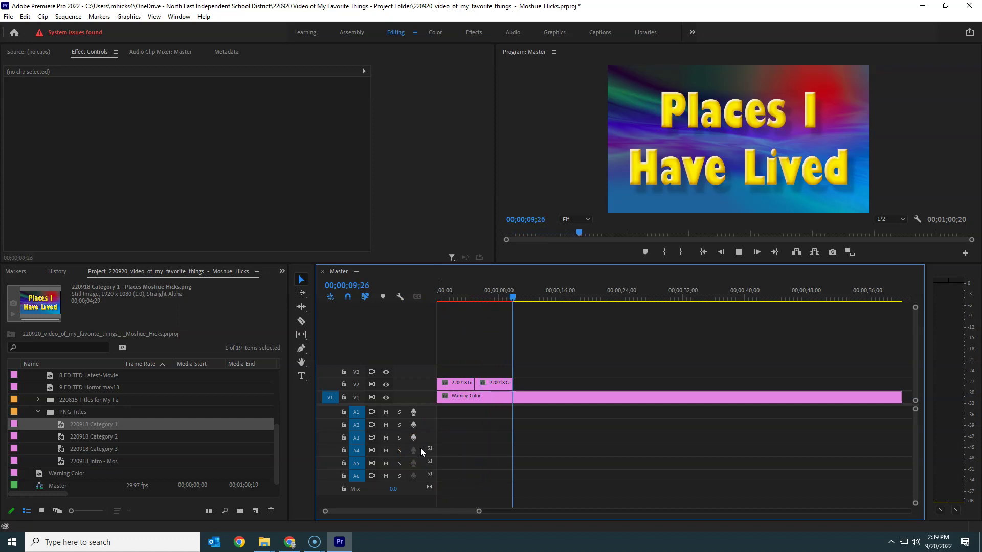
{"action": "key", "text": "space"}
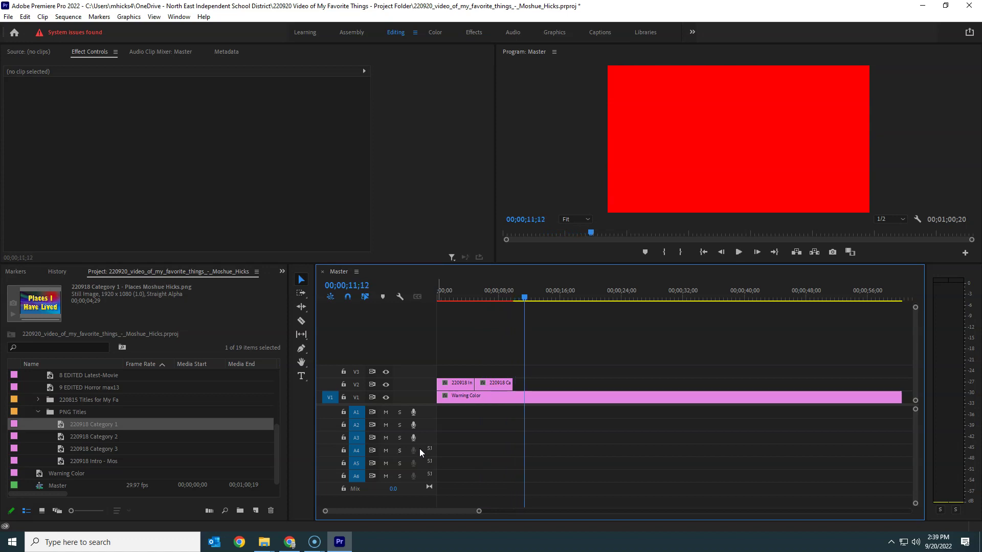
Place the 1 Honduras, 2 EDITED BD_Guam and 3 Colorado photos in order on V2 directly after the 220918 Category 1 title.
{"action": "left_click", "coordinate": [38, 413]}
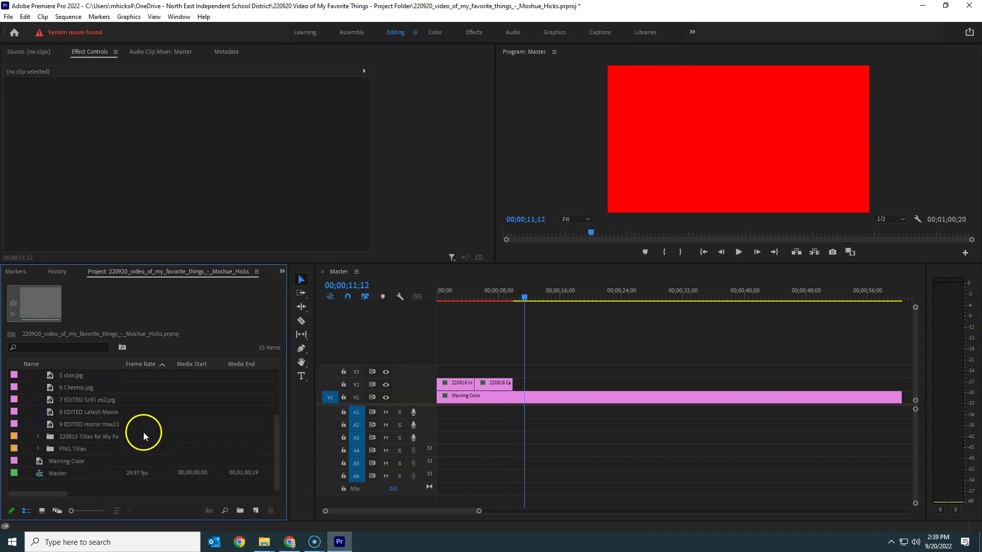
{"action": "scroll", "coordinate": [133, 432], "scroll_direction": "up", "scroll_amount": 3}
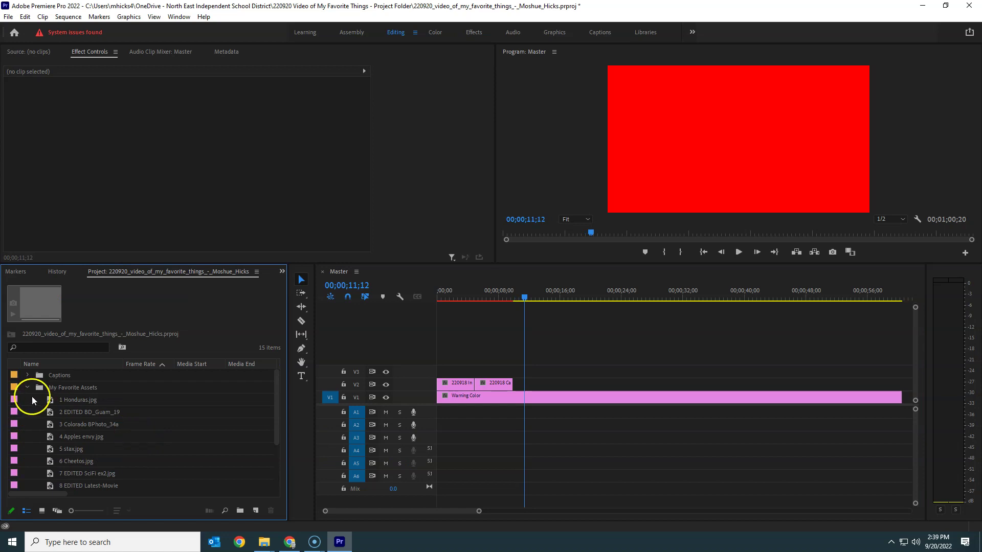
{"action": "left_click_drag", "start_coordinate": [32, 397], "coordinate": [124, 425]}
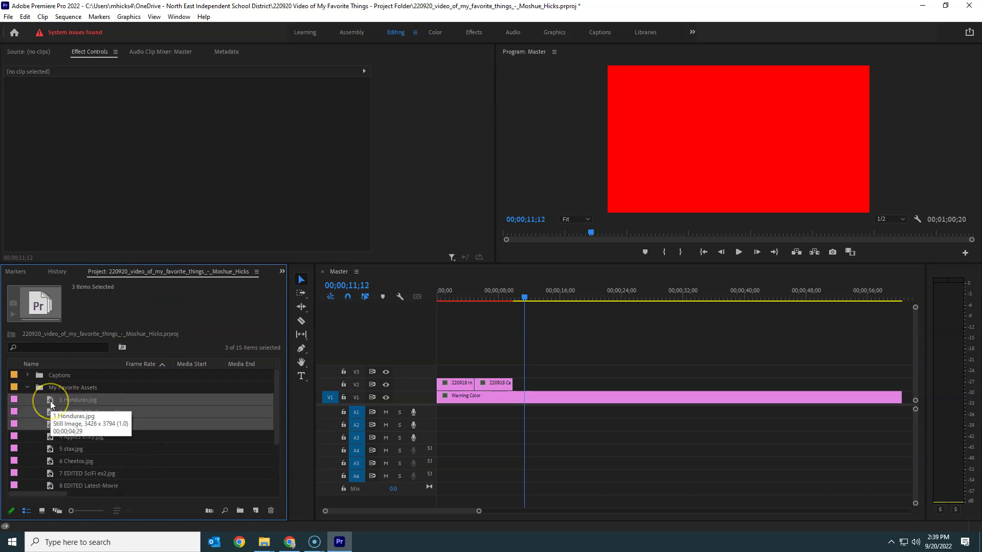
{"action": "left_click_drag", "start_coordinate": [51, 404], "coordinate": [102, 400]}
{"action": "left_click_drag", "start_coordinate": [281, 399], "coordinate": [573, 381]}
{"action": "left_click_drag", "start_coordinate": [527, 296], "coordinate": [457, 299]}
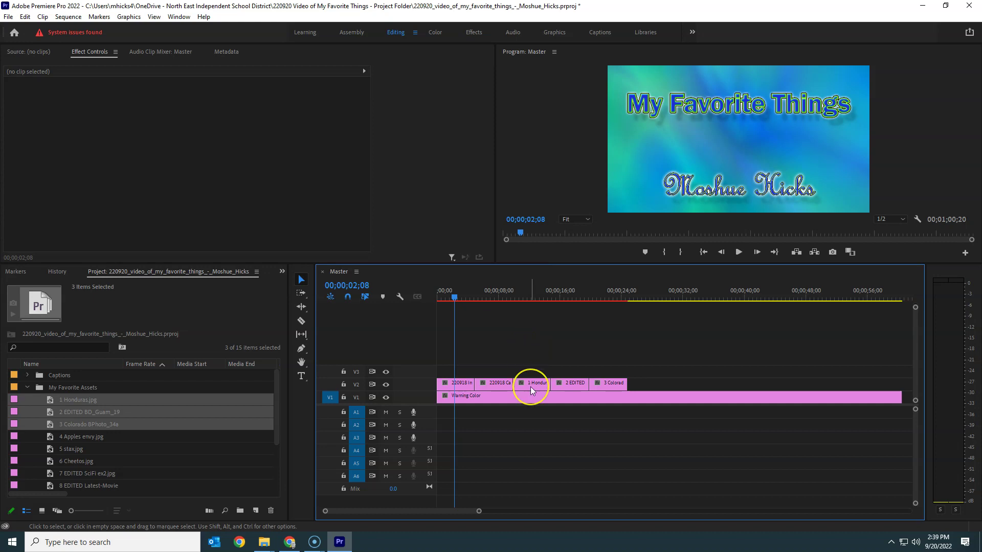
Shift the three place photos away from the Category 1 title on V2 and close the gap with Ripple Delete.
{"action": "left_click_drag", "start_coordinate": [526, 357], "coordinate": [609, 384]}
{"action": "left_click_drag", "start_coordinate": [539, 383], "coordinate": [595, 384]}
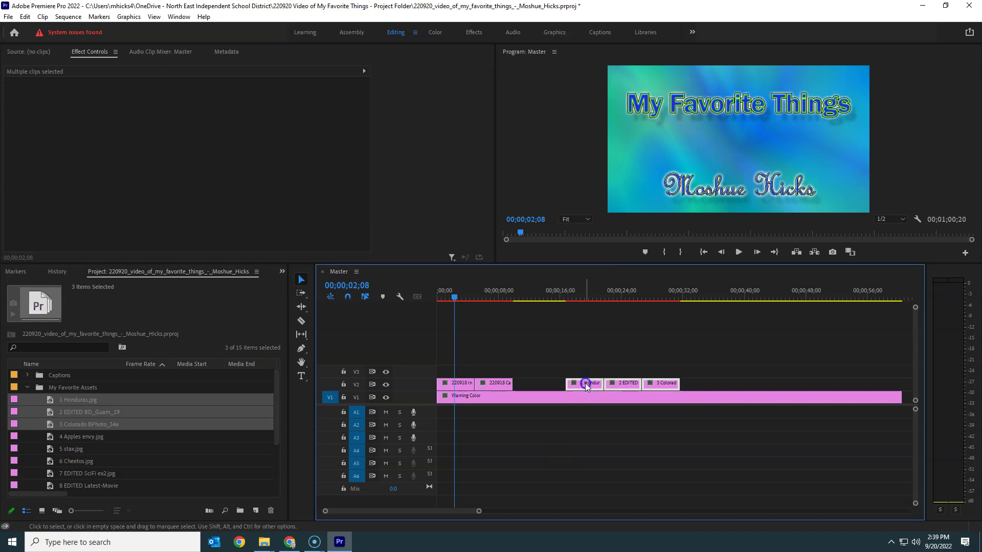
{"action": "left_click", "coordinate": [536, 382]}
{"action": "left_click", "coordinate": [541, 390]}
{"action": "right_click", "coordinate": [541, 385]}
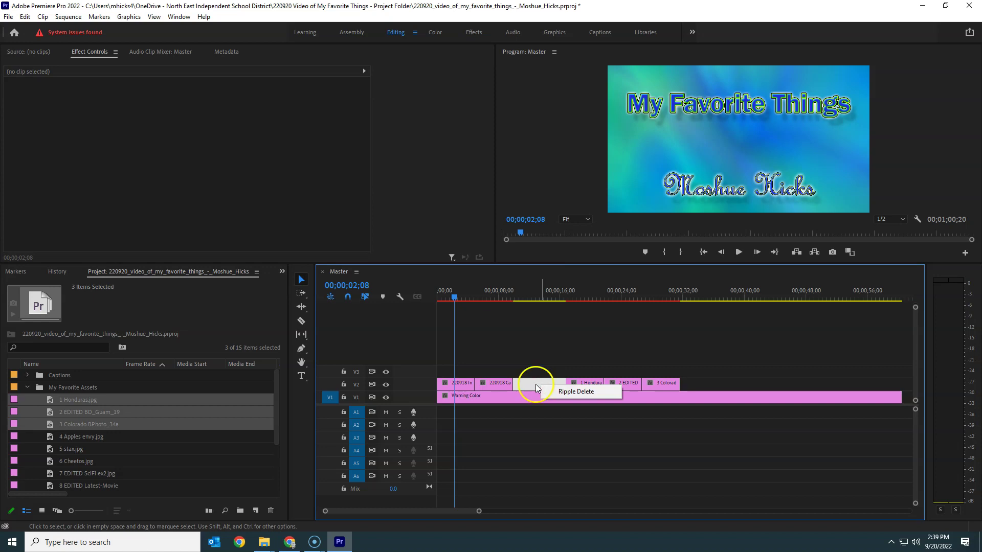
{"action": "left_click", "coordinate": [574, 391]}
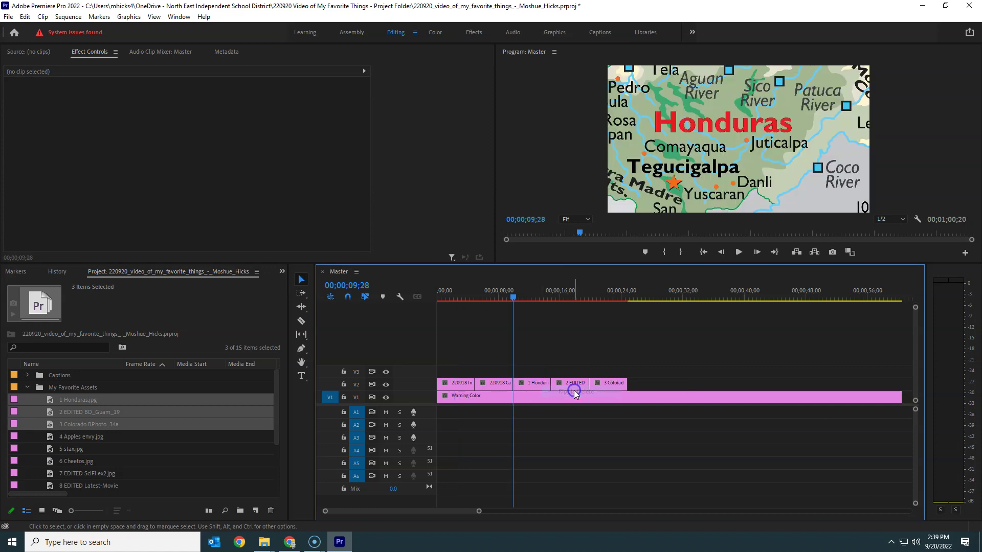
Scrub through the three place photos and add the 220918 Category 2 title from the PNG Titles bin on V2 at the 3 Colorado clip.
{"action": "left_click", "coordinate": [513, 427]}
{"action": "left_click_drag", "start_coordinate": [515, 300], "coordinate": [628, 302]}
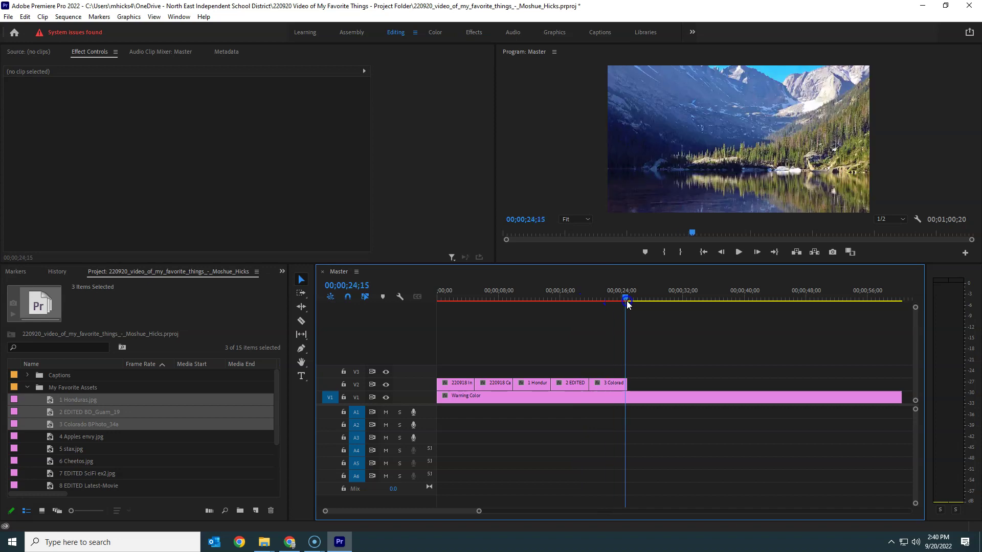
{"action": "left_click", "coordinate": [187, 437]}
{"action": "scroll", "coordinate": [184, 441], "scroll_direction": "down", "scroll_amount": 3}
{"action": "left_click", "coordinate": [61, 438]}
{"action": "left_click", "coordinate": [38, 449]}
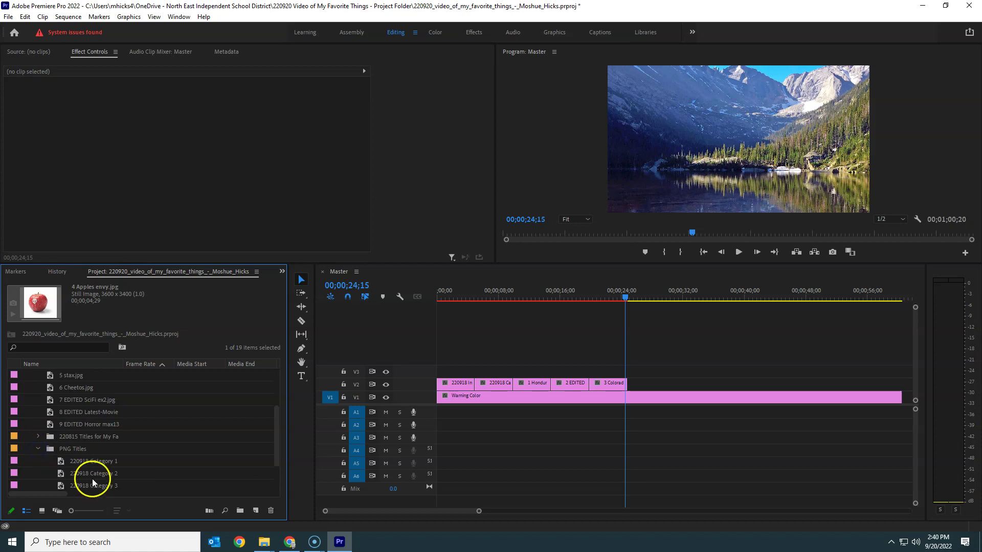
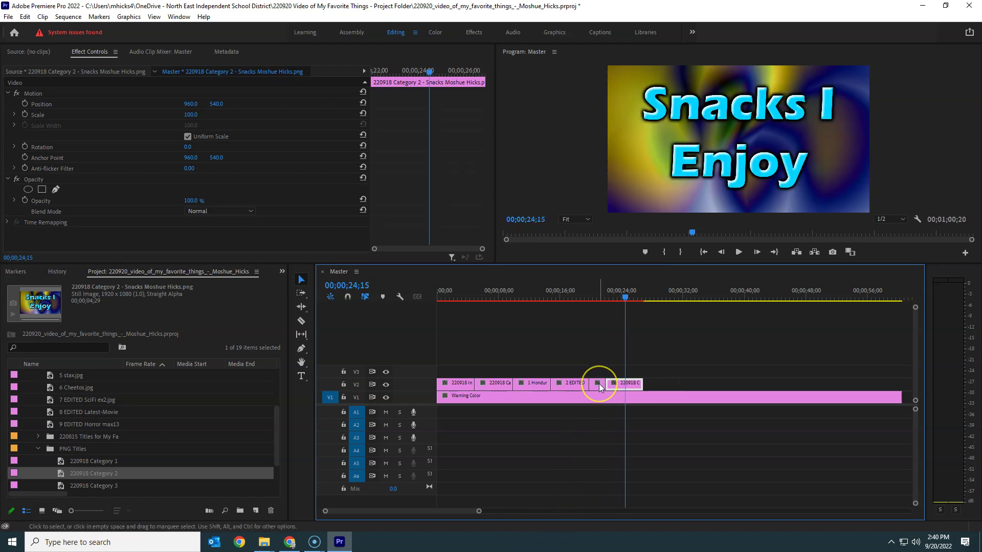
Move the Category 2 title away from the 3 Colorado clip, undo the last two timeline changes, and preview the title.
{"action": "left_click_drag", "start_coordinate": [616, 389], "coordinate": [642, 389]}
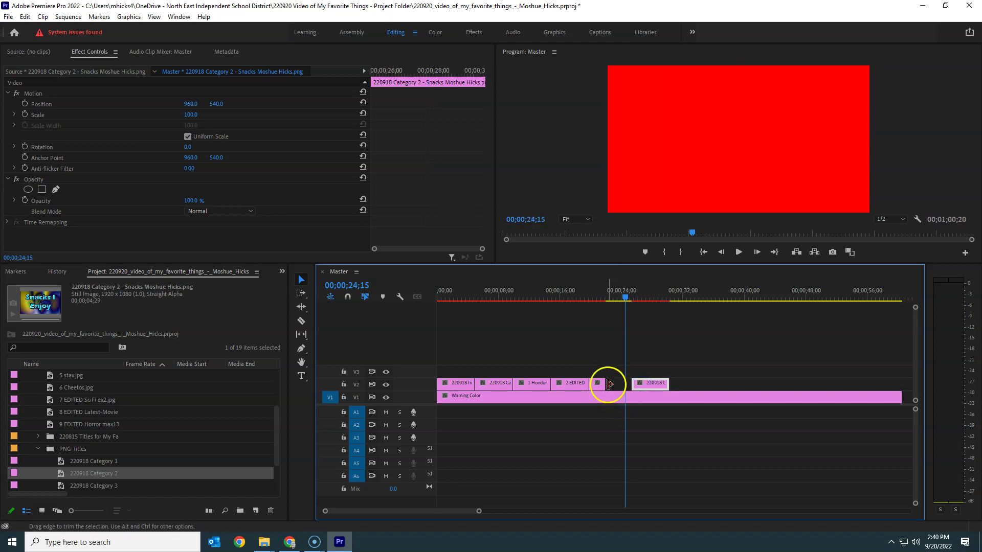
{"action": "key", "text": "ctrl+z"}
{"action": "key", "text": "ctrl+z"}
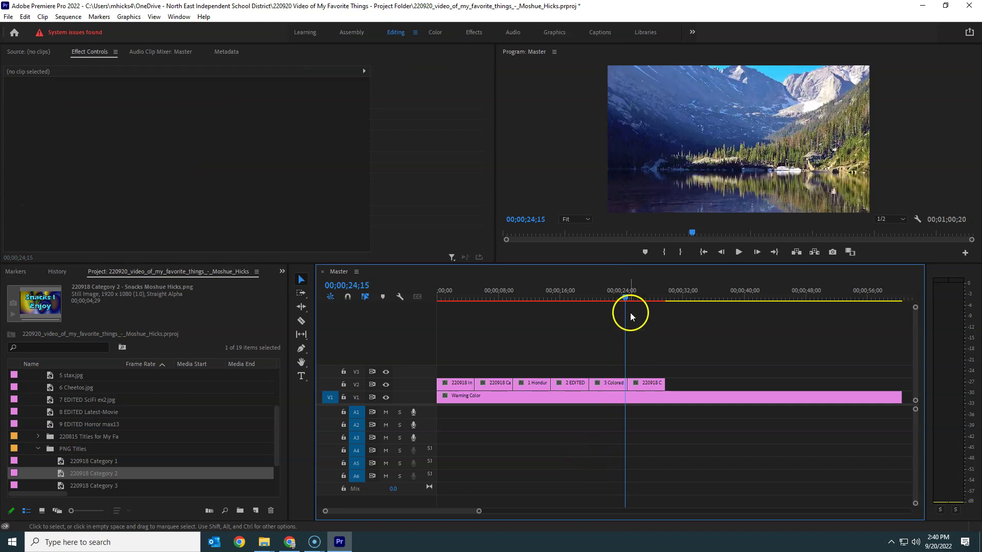
{"action": "left_click_drag", "start_coordinate": [625, 298], "coordinate": [641, 298]}
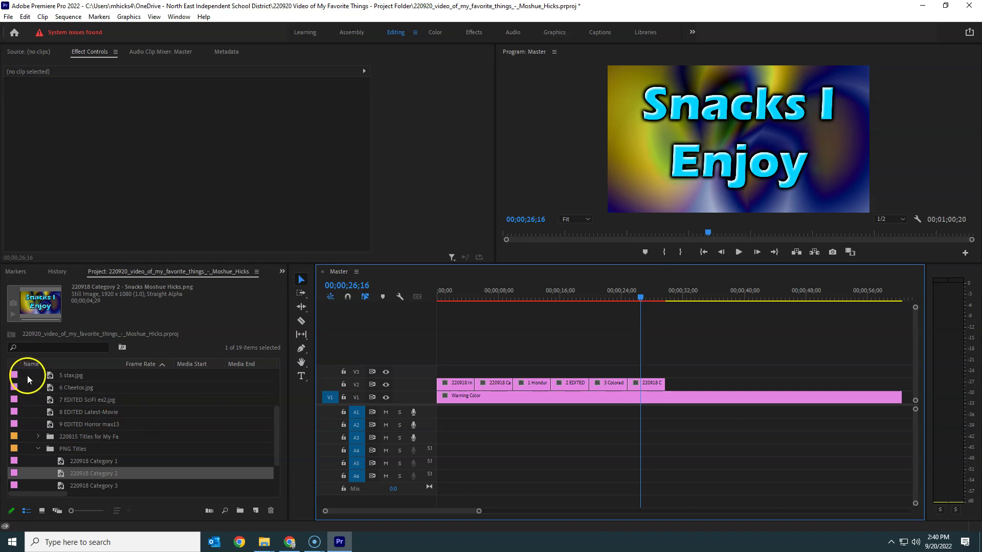
Try to place the 4 Apples envy, 5 stax and 6 Cheetos photos together on V2 after the Category 2 title.
{"action": "scroll", "coordinate": [33, 389], "scroll_direction": "up", "scroll_amount": 1}
{"action": "left_click_drag", "start_coordinate": [31, 376], "coordinate": [766, 377]}
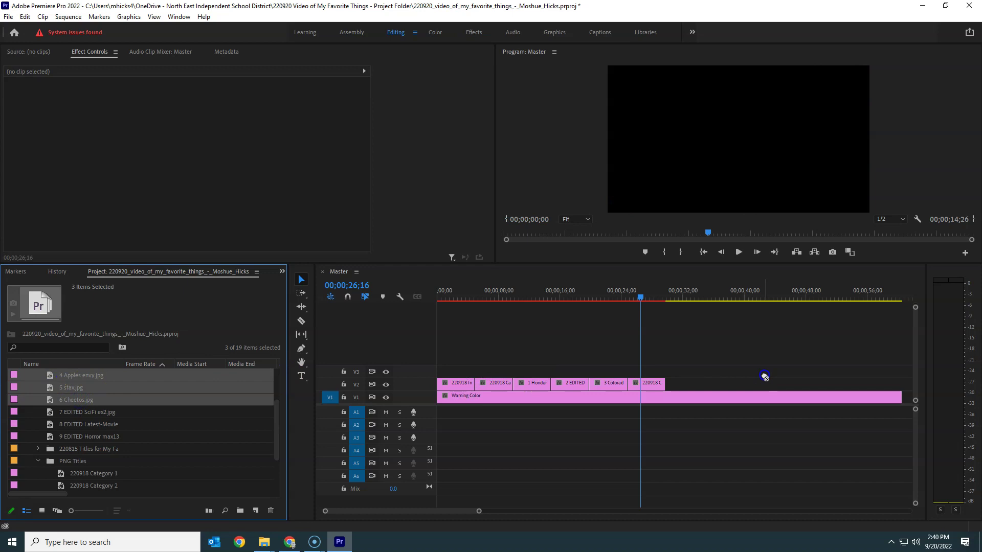
{"action": "mouse_move", "coordinate": [680, 375]}
{"action": "left_mouse_down"}
{"action": "mouse_move", "coordinate": [179, 379]}
{"action": "mouse_move", "coordinate": [689, 372]}
{"action": "mouse_move", "coordinate": [176, 383]}
{"action": "mouse_move", "coordinate": [119, 394]}
{"action": "mouse_move", "coordinate": [50, 389]}
{"action": "mouse_move", "coordinate": [692, 382]}
{"action": "left_mouse_up"}
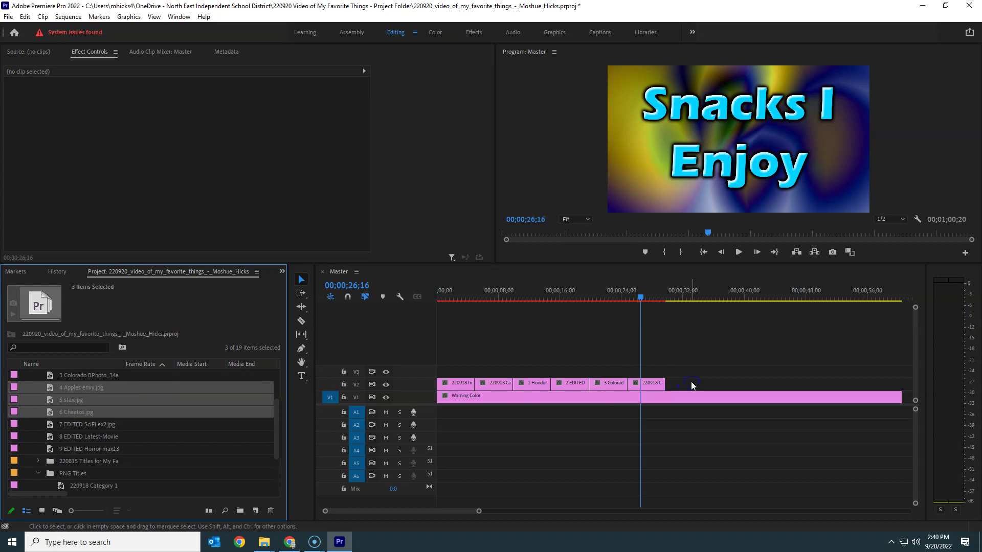
Place the 4 Apples envy photo on V2, snapped directly against the end of the Category 2 title.
{"action": "left_click_drag", "start_coordinate": [424, 511], "coordinate": [439, 512]}
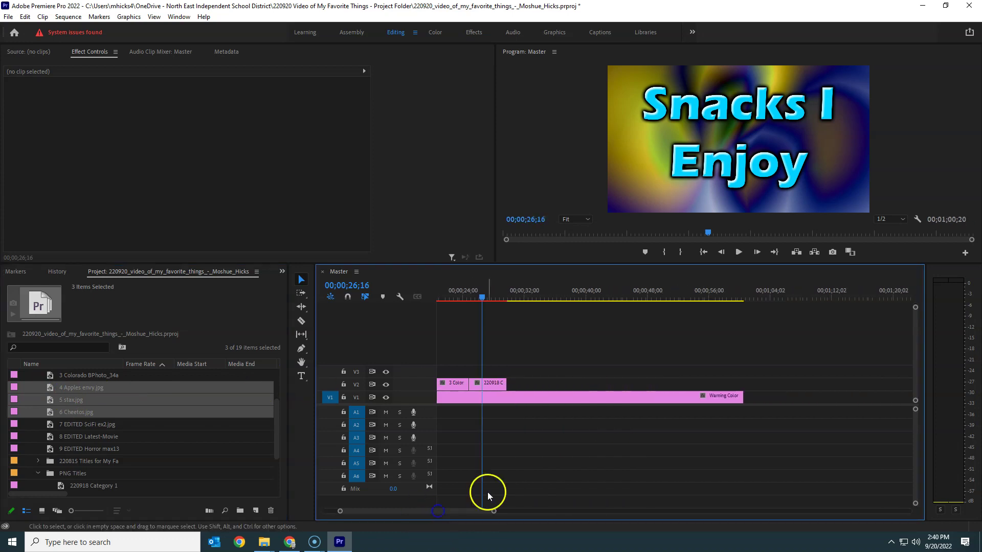
{"action": "left_click", "coordinate": [139, 448]}
{"action": "left_click", "coordinate": [75, 388]}
{"action": "left_click_drag", "start_coordinate": [53, 392], "coordinate": [547, 377]}
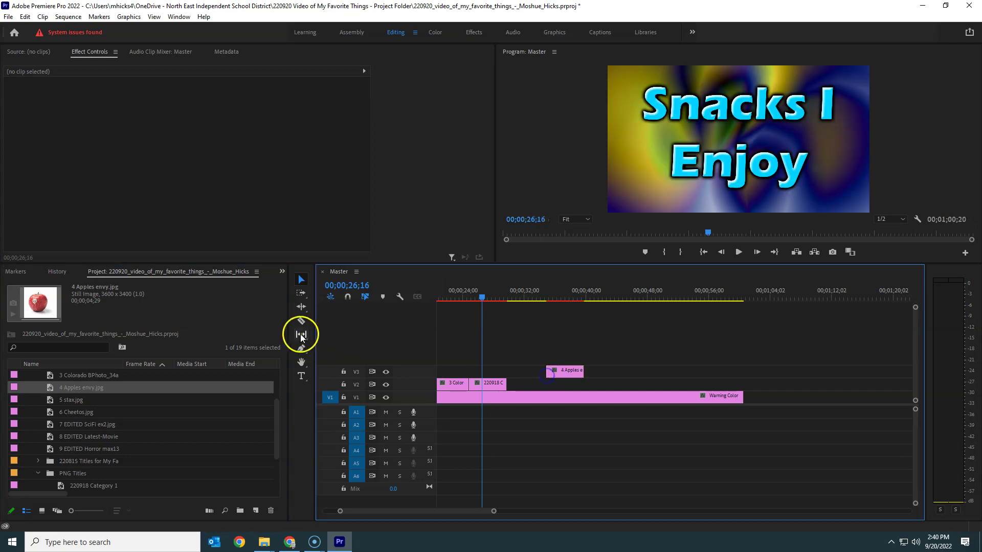
{"action": "left_click", "coordinate": [349, 296]}
{"action": "left_click_drag", "start_coordinate": [557, 370], "coordinate": [519, 383]}
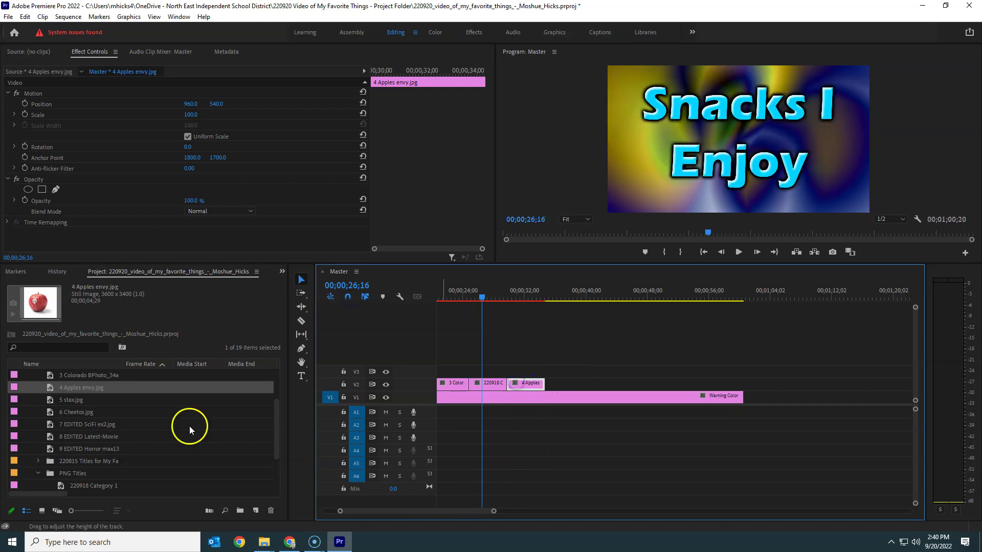
Add the 5 stax photo, the 6 Cheetos photo and the 220918 Category 3 title in order on V2 after the 4 Apples envy clip.
{"action": "left_click_drag", "start_coordinate": [53, 401], "coordinate": [549, 384]}
{"action": "left_click_drag", "start_coordinate": [50, 410], "coordinate": [593, 389]}
{"action": "scroll", "coordinate": [92, 475], "scroll_direction": "down", "scroll_amount": 3}
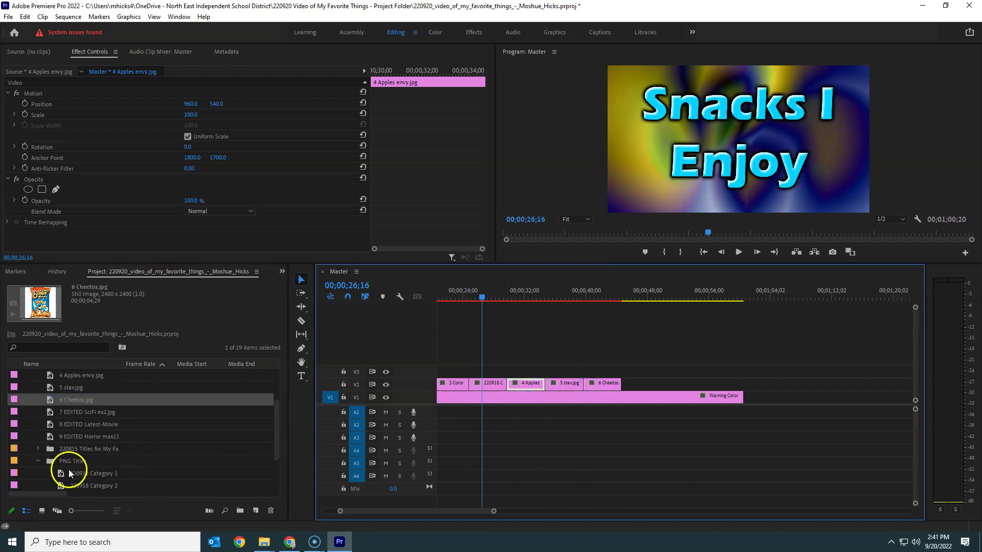
{"action": "left_click_drag", "start_coordinate": [94, 473], "coordinate": [628, 385]}
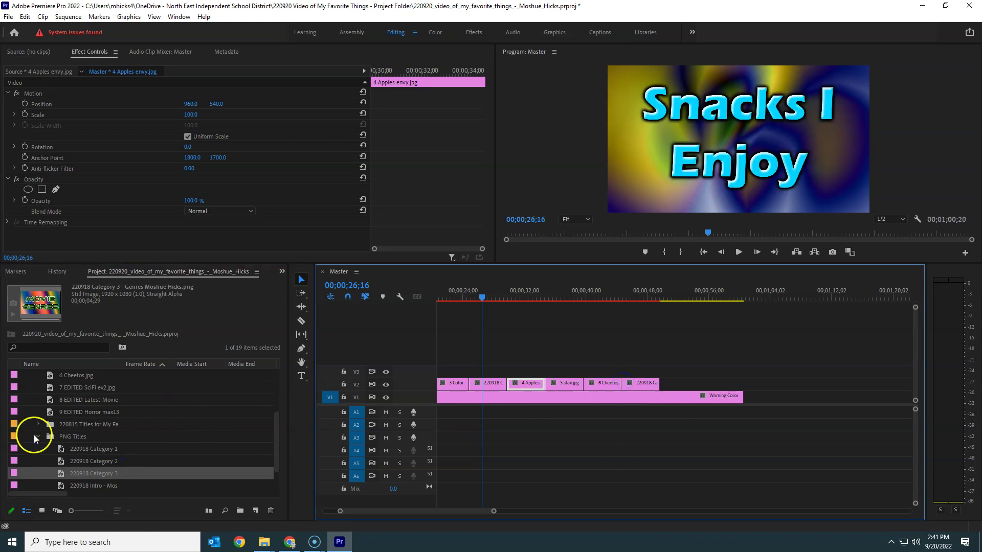
Place the 7 EDITED SciFi, 8 EDITED Latest-Movie and 9 EDITED Horror photos after the Category 3 title and extend Warning Color to their end.
{"action": "left_click_drag", "start_coordinate": [32, 390], "coordinate": [774, 396]}
{"action": "left_click", "coordinate": [486, 297]}
{"action": "left_click_drag", "start_coordinate": [486, 297], "coordinate": [754, 294]}
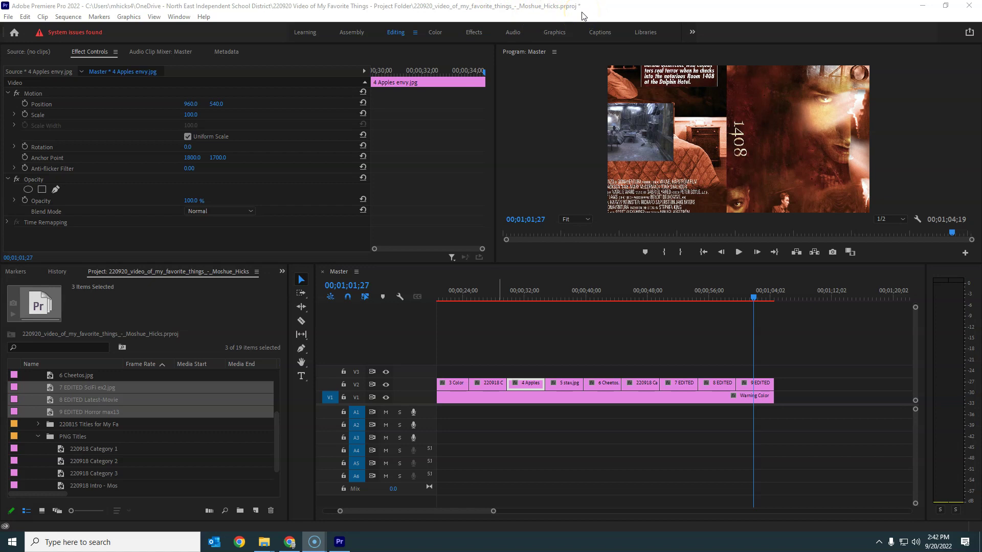
Save the project and scrub back through the sequence to the 1 Honduras clip.
{"action": "key", "text": "ctrl+s"}
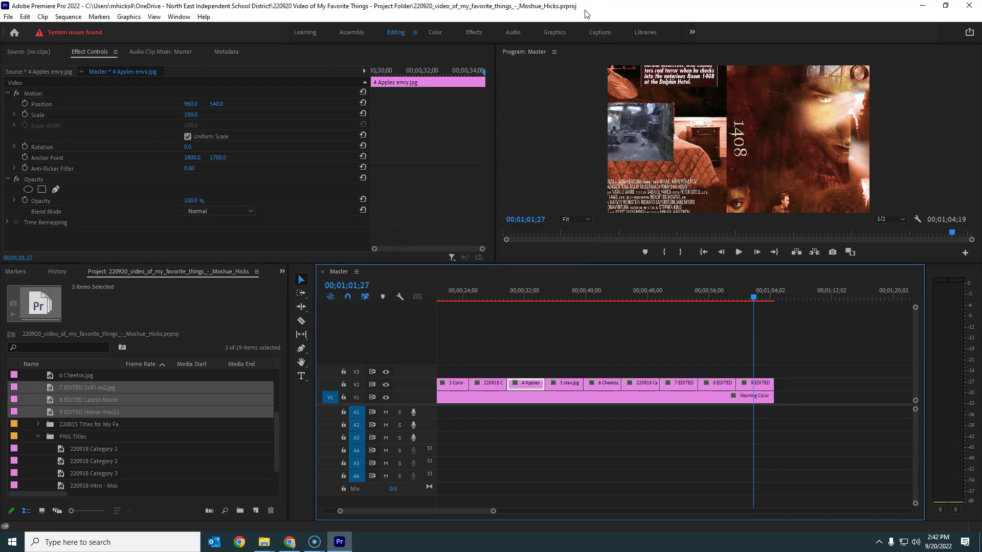
{"action": "left_click_drag", "start_coordinate": [553, 292], "coordinate": [740, 322]}
{"action": "left_click_drag", "start_coordinate": [668, 319], "coordinate": [537, 333]}
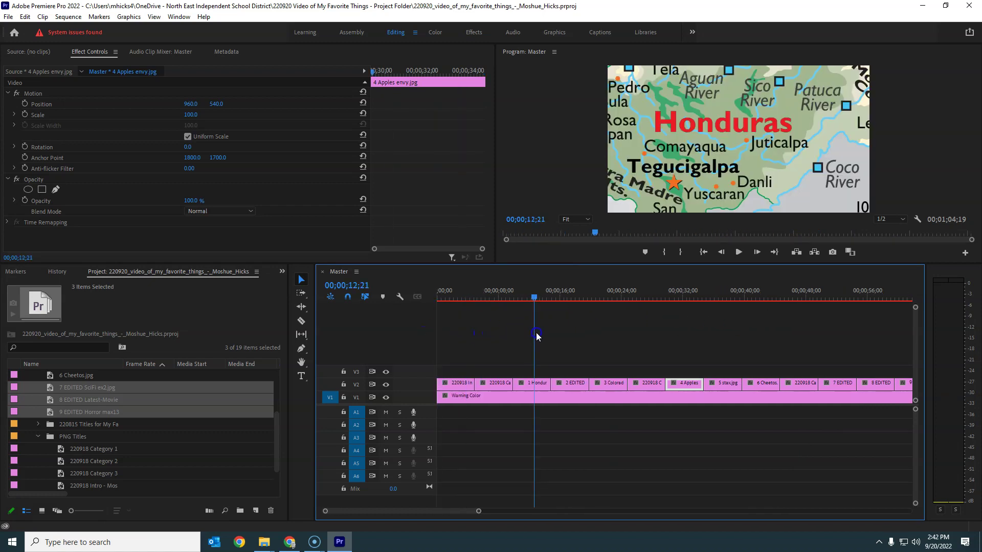
Scale the 1 Honduras clip on V2 to 56.8 so more of the map fits the frame.
{"action": "left_click", "coordinate": [539, 382]}
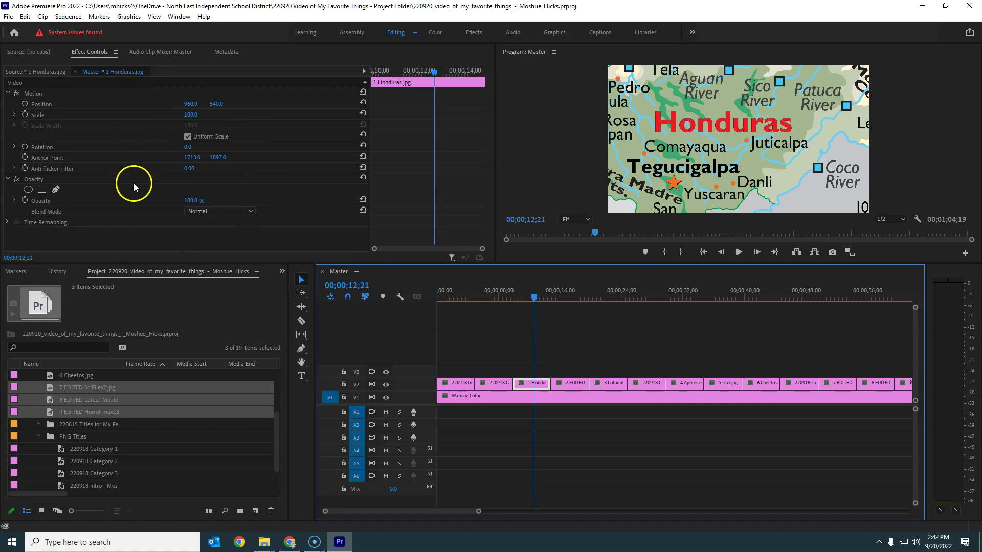
{"action": "left_click", "coordinate": [8, 93]}
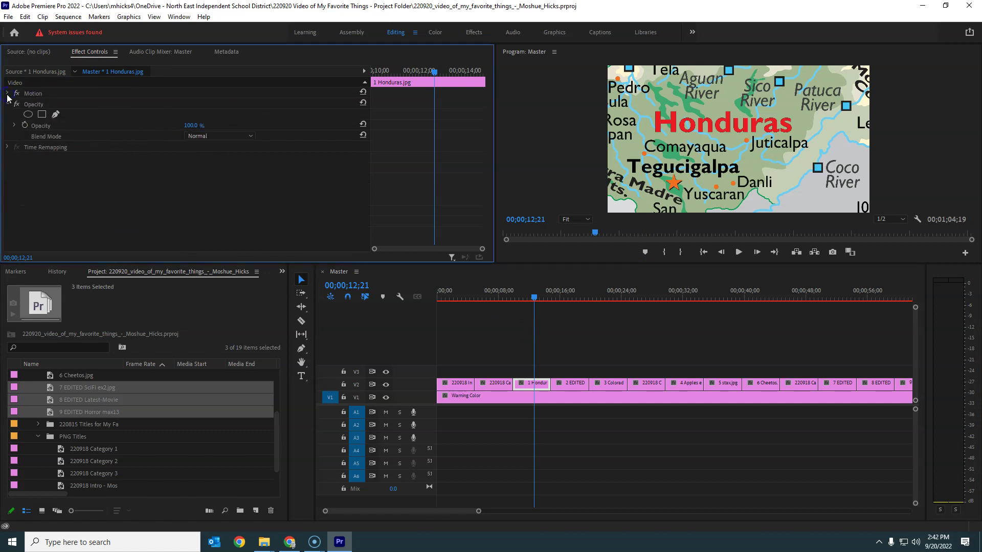
{"action": "left_click", "coordinate": [7, 93]}
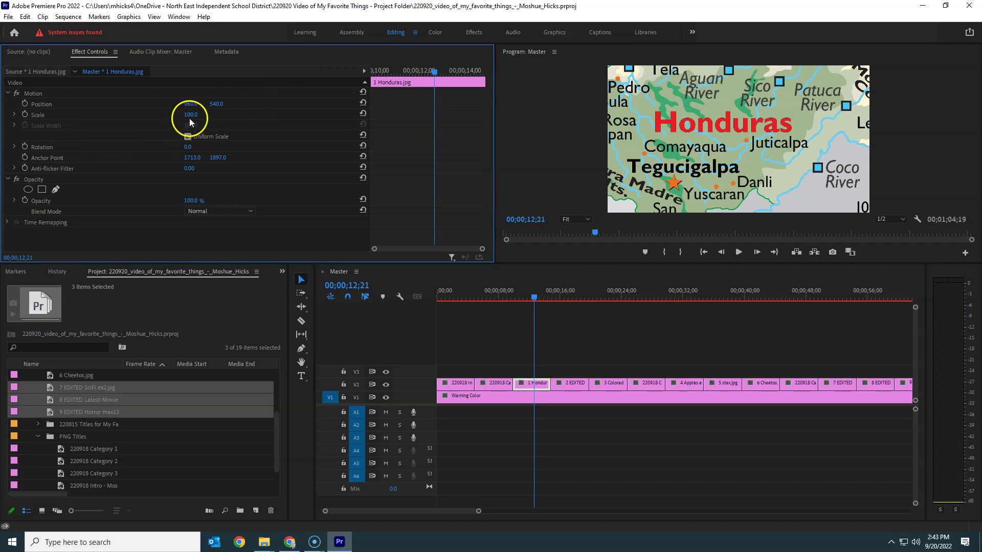
{"action": "left_click", "coordinate": [14, 116]}
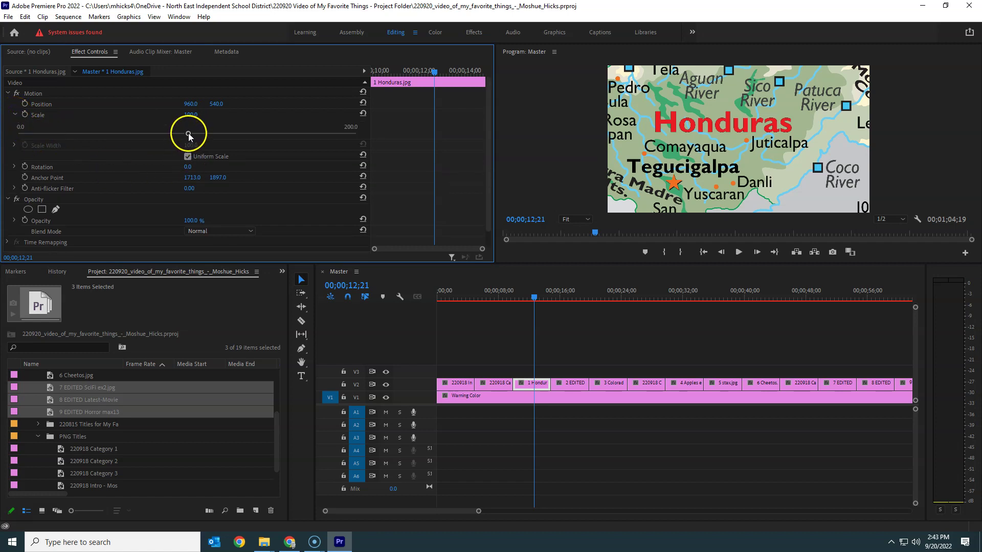
{"action": "left_click_drag", "start_coordinate": [188, 135], "coordinate": [114, 145]}
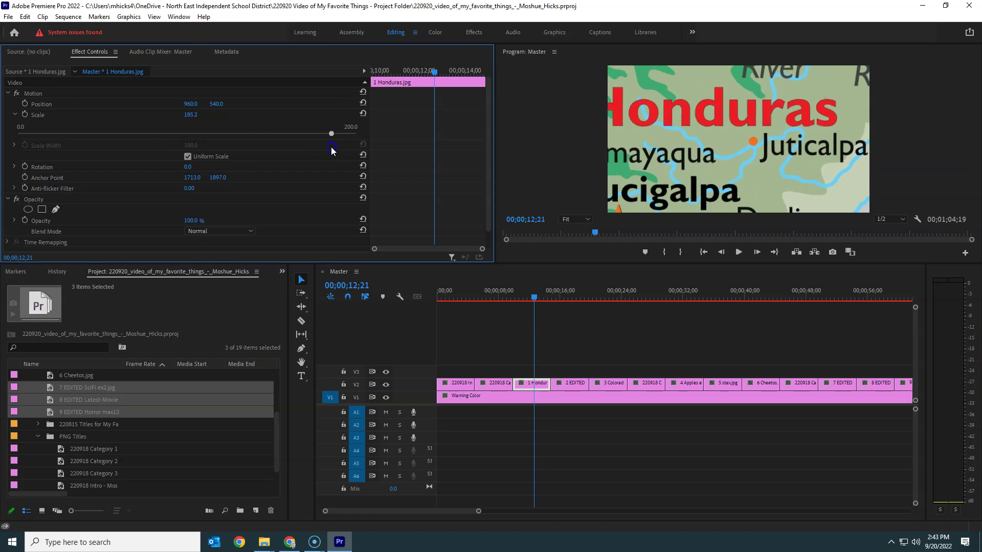
{"action": "left_click_drag", "start_coordinate": [266, 148], "coordinate": [104, 167]}
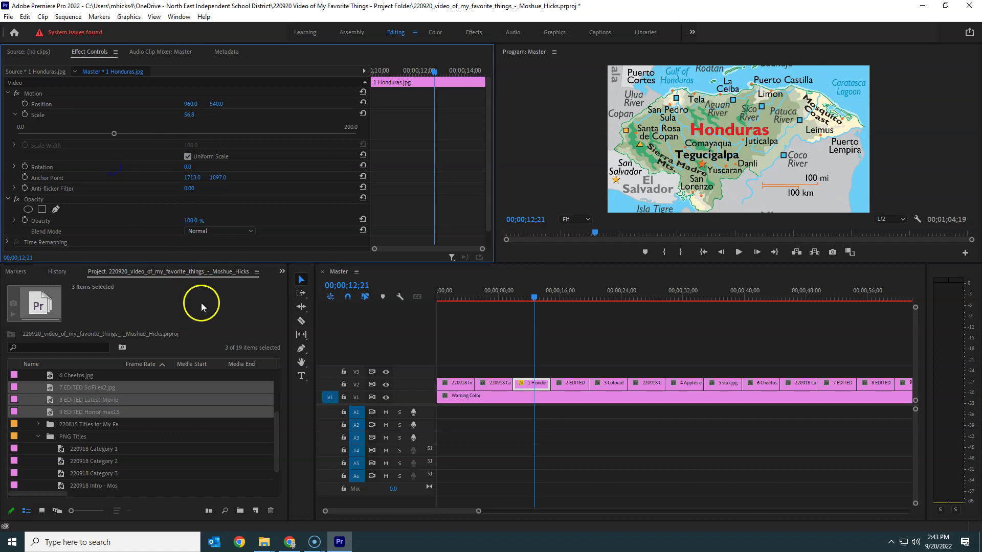
Scale the 2 EDITED BD_Guam clip to 52 and set its vertical position to 470.
{"action": "left_click", "coordinate": [569, 294]}
{"action": "left_click", "coordinate": [578, 382]}
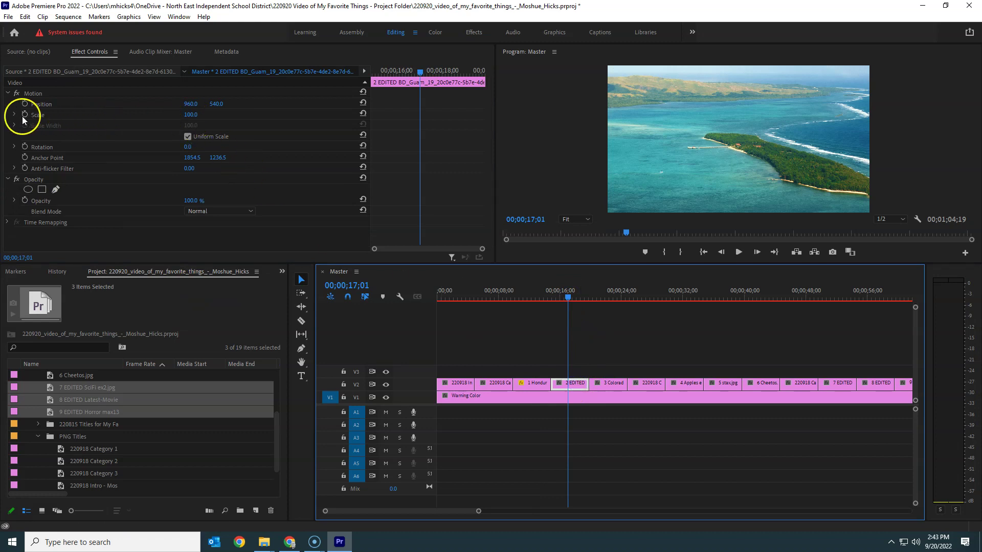
{"action": "mouse_move", "coordinate": [191, 115]}
{"action": "left_mouse_down"}
{"action": "mouse_move", "coordinate": [168, 120]}
{"action": "mouse_move", "coordinate": [253, 105]}
{"action": "mouse_move", "coordinate": [182, 129]}
{"action": "left_mouse_up"}
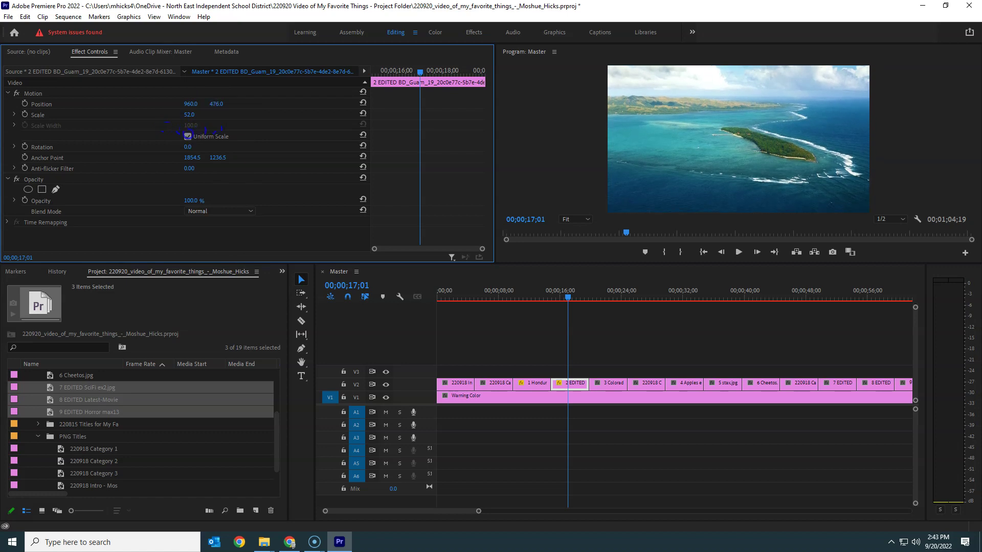
Scale the 3 Colorado clip on V2 to 51.
{"action": "left_click", "coordinate": [613, 286]}
{"action": "left_click", "coordinate": [608, 384]}
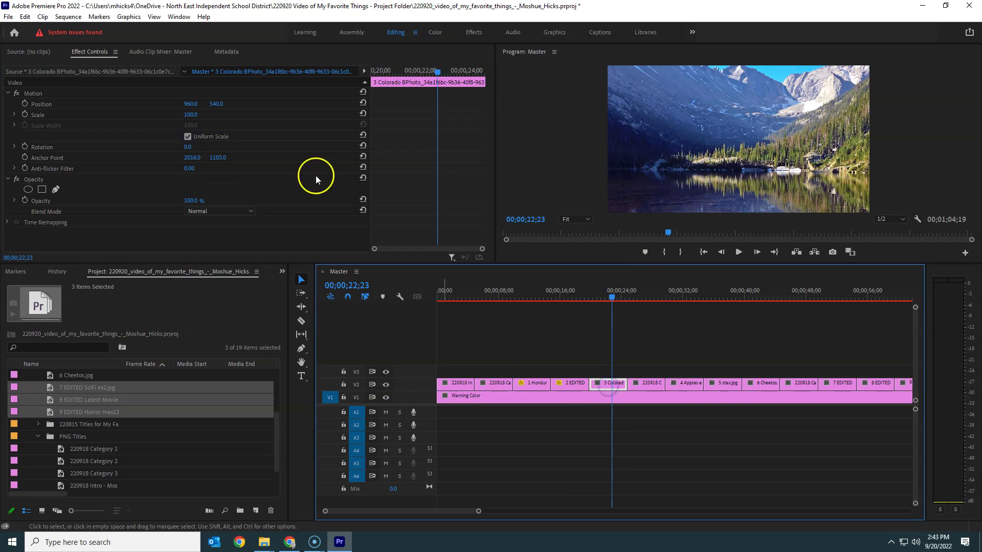
{"action": "left_click", "coordinate": [199, 115]}
{"action": "left_click_drag", "start_coordinate": [158, 120], "coordinate": [169, 123]}
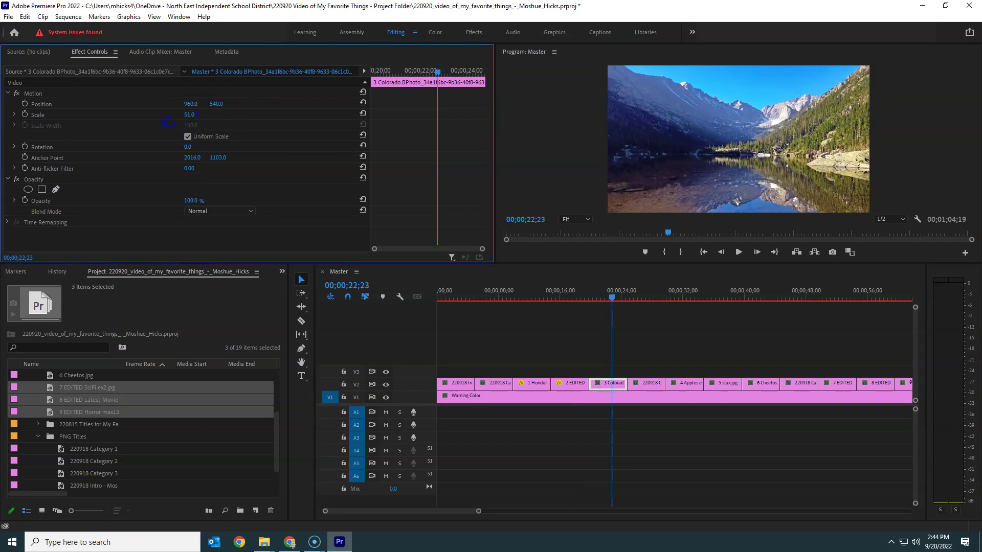
Scale the 4 Apples envy clip on V2 to 63 and set its position to 1111, 761.
{"action": "left_click", "coordinate": [643, 298]}
{"action": "left_click", "coordinate": [649, 383]}
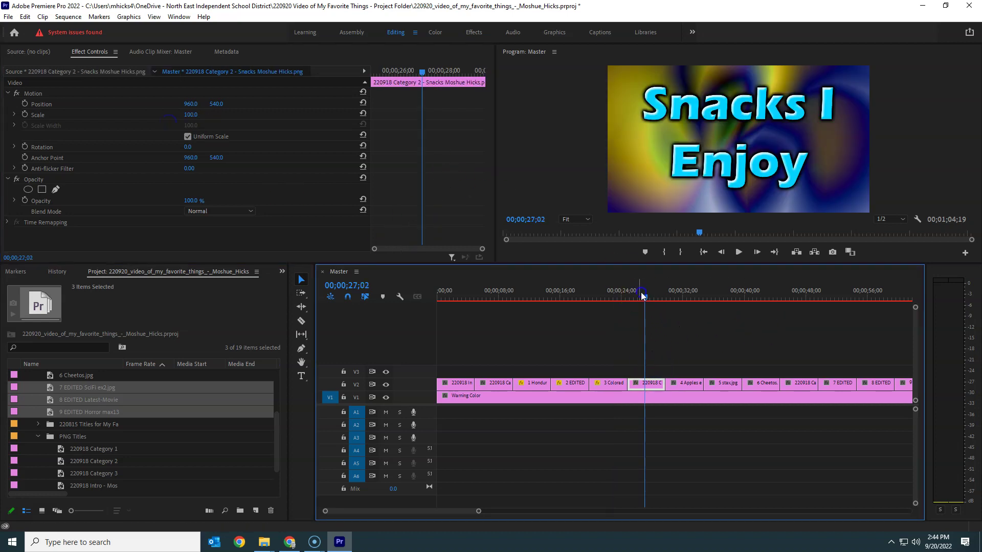
{"action": "left_click", "coordinate": [681, 297]}
{"action": "left_click", "coordinate": [686, 383]}
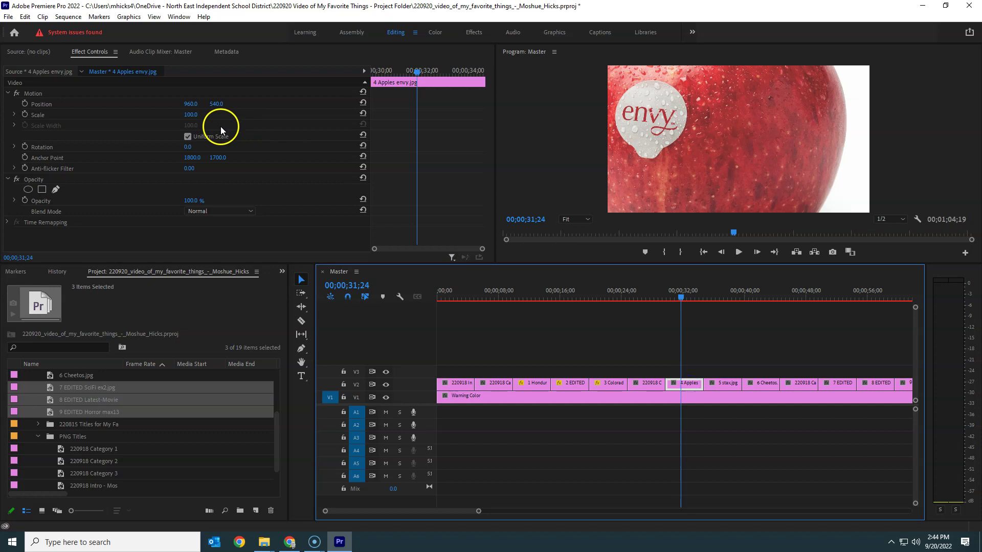
{"action": "left_click_drag", "start_coordinate": [192, 119], "coordinate": [248, 108]}
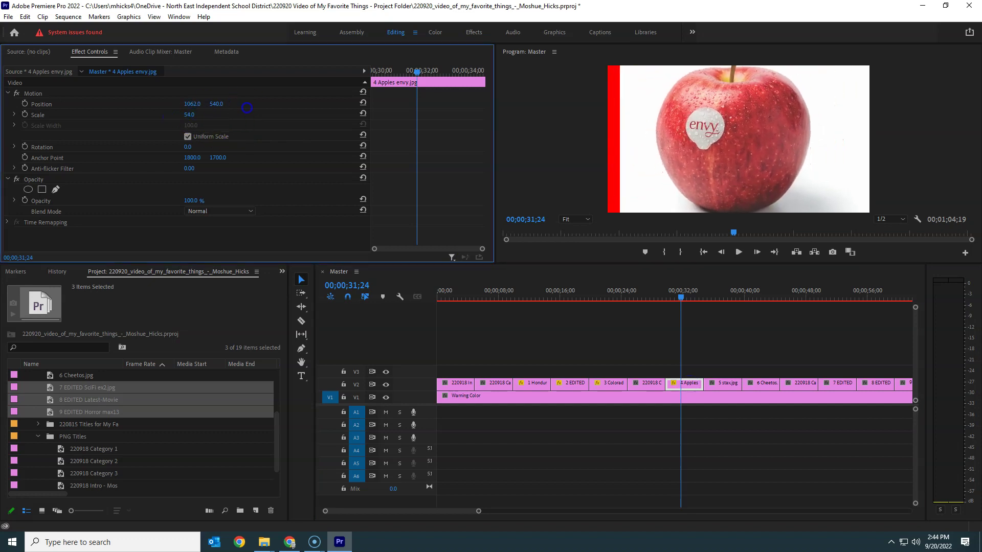
{"action": "left_click_drag", "start_coordinate": [188, 114], "coordinate": [337, 157]}
{"action": "mouse_move", "coordinate": [190, 115]}
{"action": "left_mouse_down"}
{"action": "mouse_move", "coordinate": [209, 115]}
{"action": "mouse_move", "coordinate": [179, 117]}
{"action": "mouse_move", "coordinate": [193, 118]}
{"action": "left_mouse_up"}
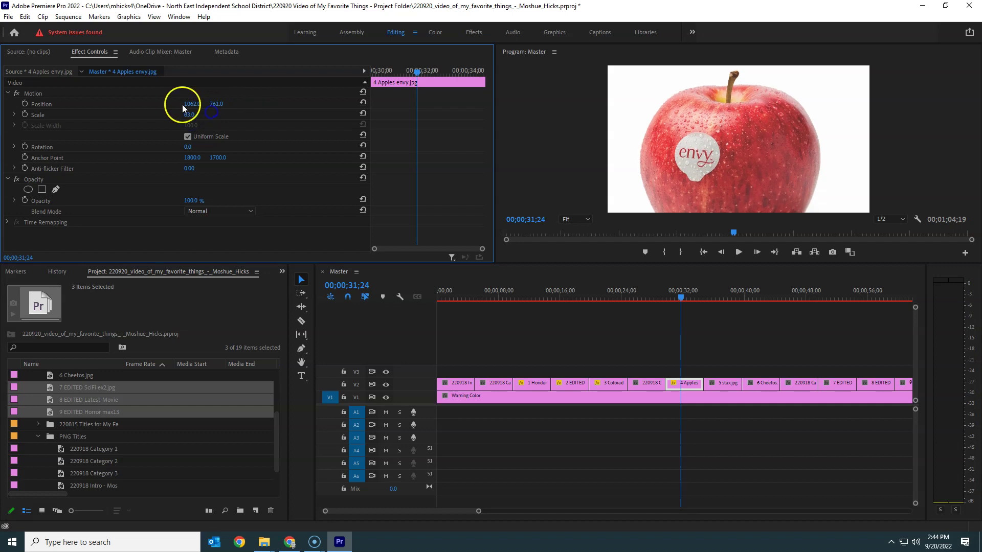
{"action": "left_click_drag", "start_coordinate": [192, 105], "coordinate": [206, 106]}
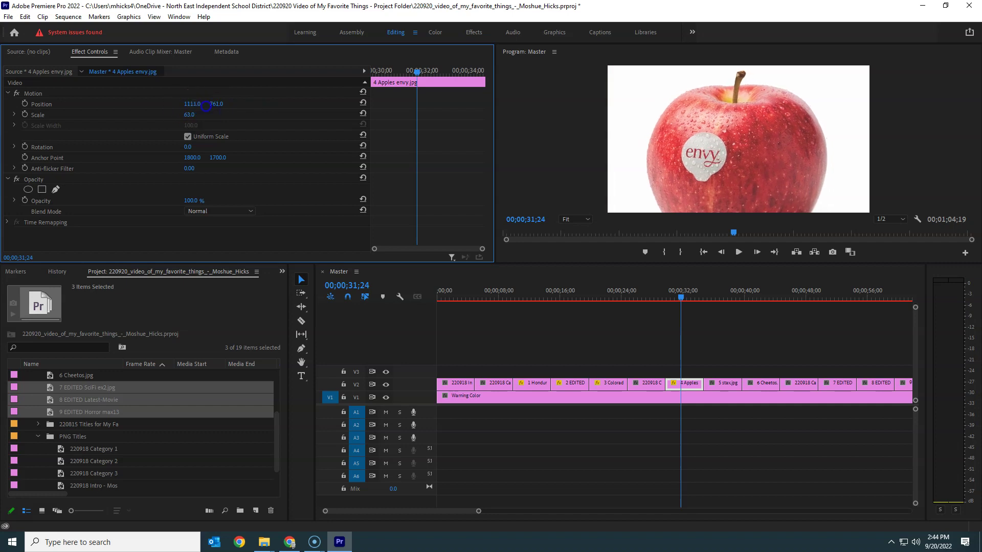
Scale the 5 stax clip on V2 to 80 and set its vertical position to about 303.
{"action": "left_click", "coordinate": [719, 294]}
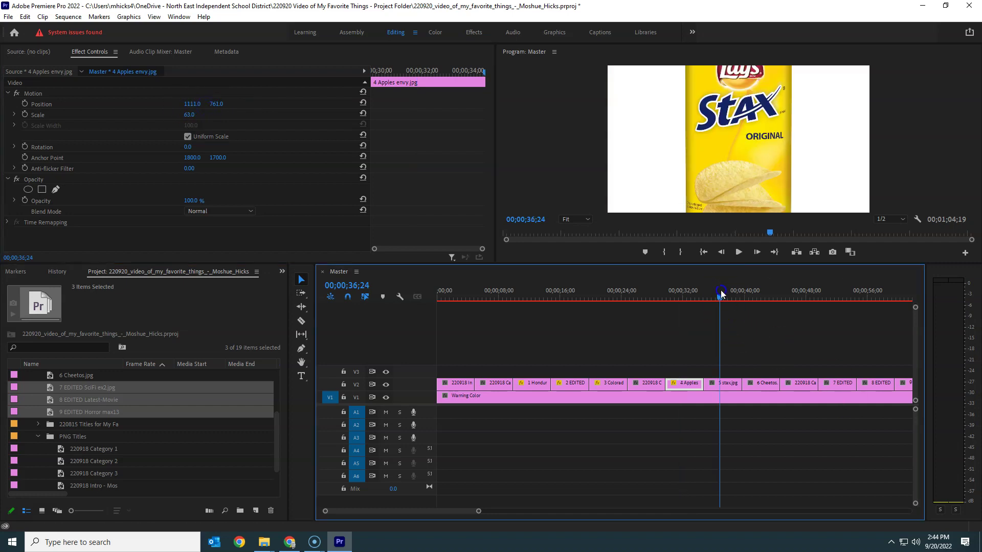
{"action": "left_click", "coordinate": [730, 382]}
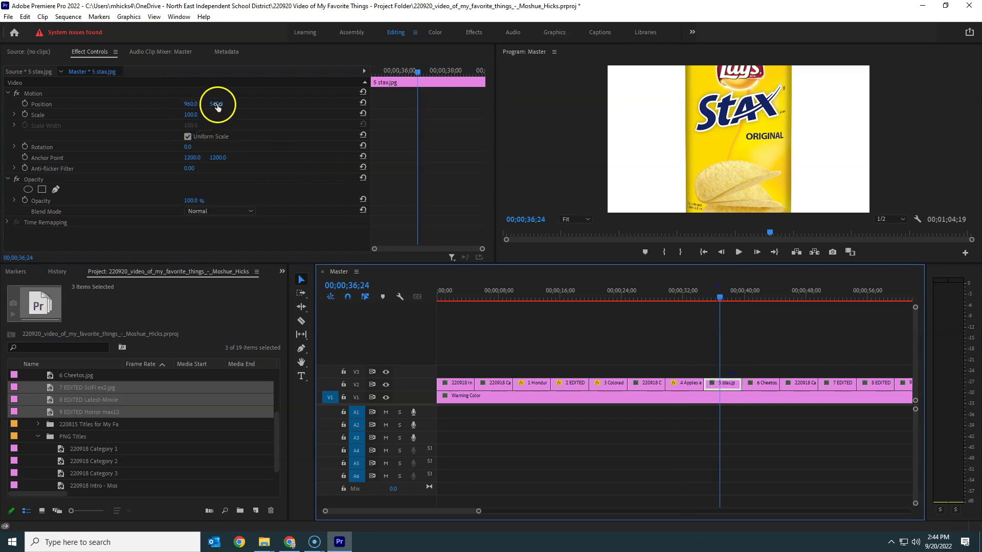
{"action": "left_click_drag", "start_coordinate": [203, 115], "coordinate": [315, 115]}
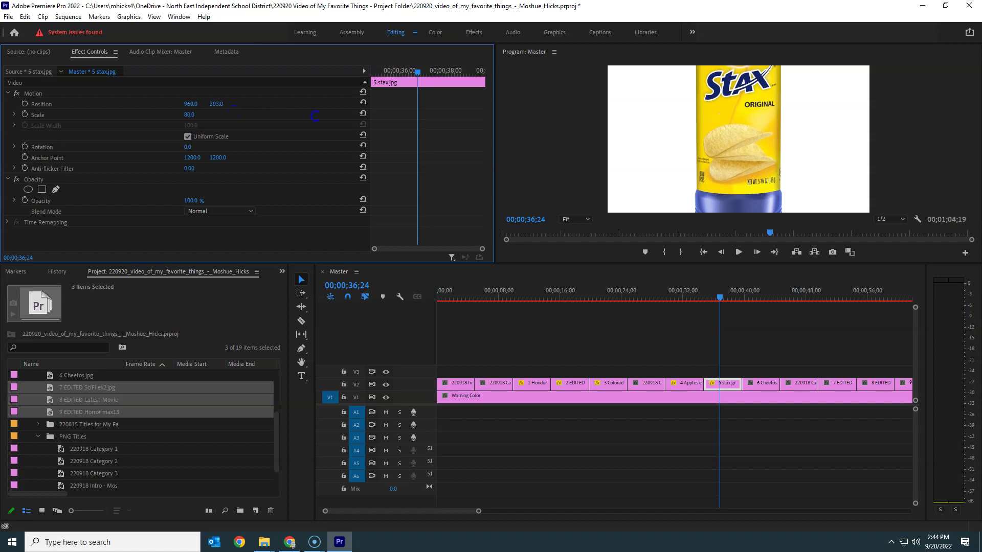
Scale the 6 Cheetos clip on V2 to 81 and set its vertical position to about 938.
{"action": "left_click", "coordinate": [760, 297]}
{"action": "left_click", "coordinate": [767, 384]}
{"action": "left_click_drag", "start_coordinate": [191, 115], "coordinate": [420, 128]}
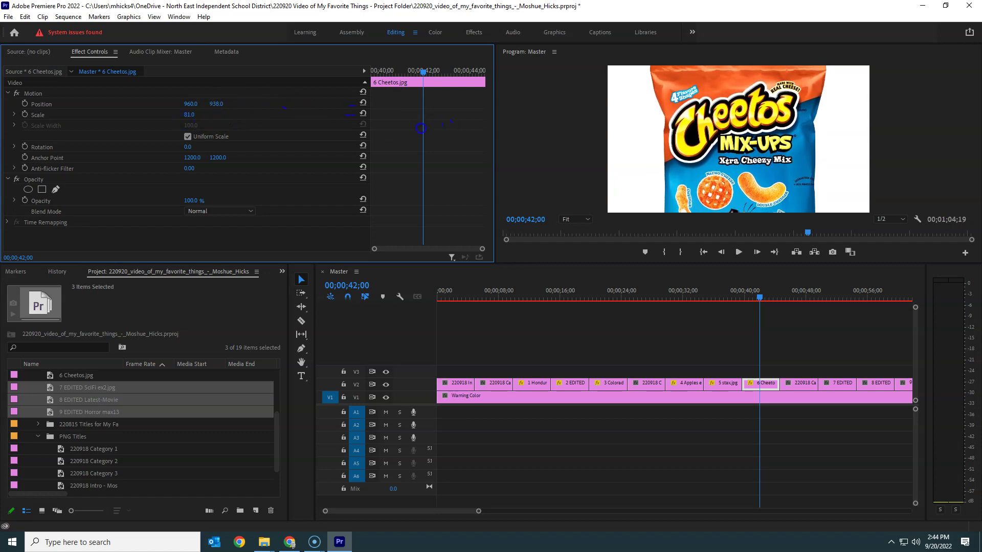
Scale the 7 EDITED SciFi clip on V2 to 45 and set its vertical position to 340.
{"action": "left_click", "coordinate": [823, 336]}
{"action": "left_click", "coordinate": [792, 292]}
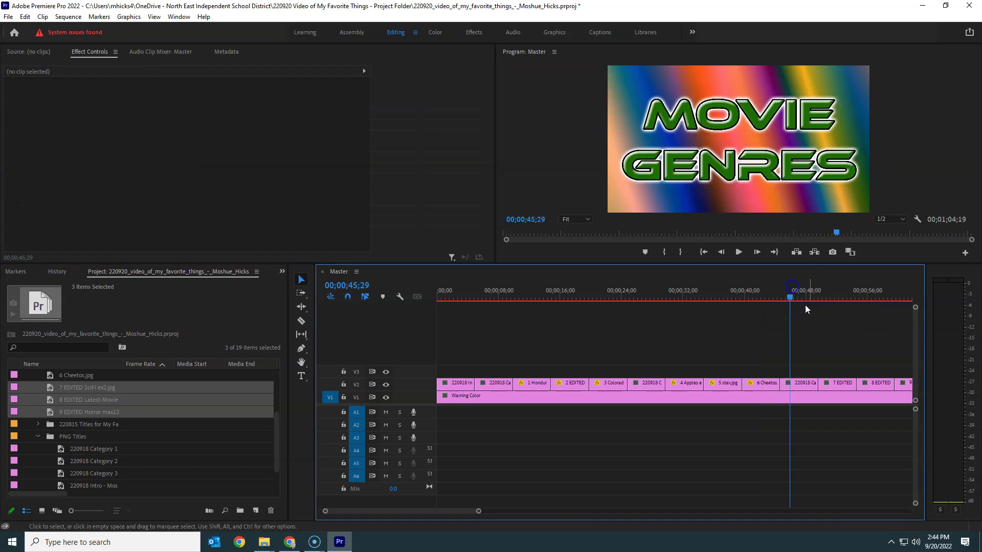
{"action": "left_click_drag", "start_coordinate": [805, 297], "coordinate": [774, 312]}
{"action": "left_click", "coordinate": [778, 383]}
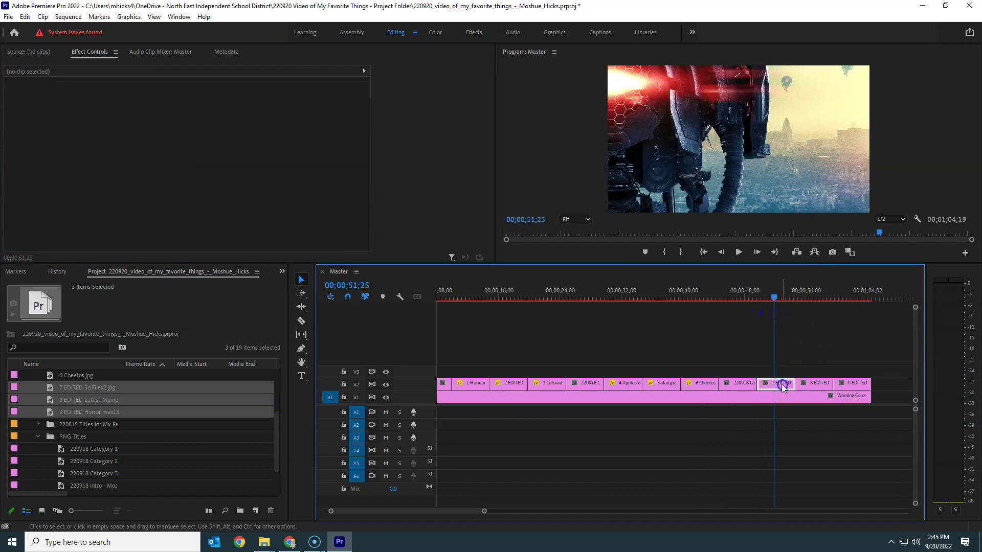
{"action": "left_click_drag", "start_coordinate": [189, 118], "coordinate": [164, 124]}
{"action": "left_click_drag", "start_coordinate": [214, 104], "coordinate": [110, 163]}
Scale the 8 EDITED Latest-Movie clip on V2 to 66 and set its vertical position to 375.
{"action": "left_click", "coordinate": [814, 288]}
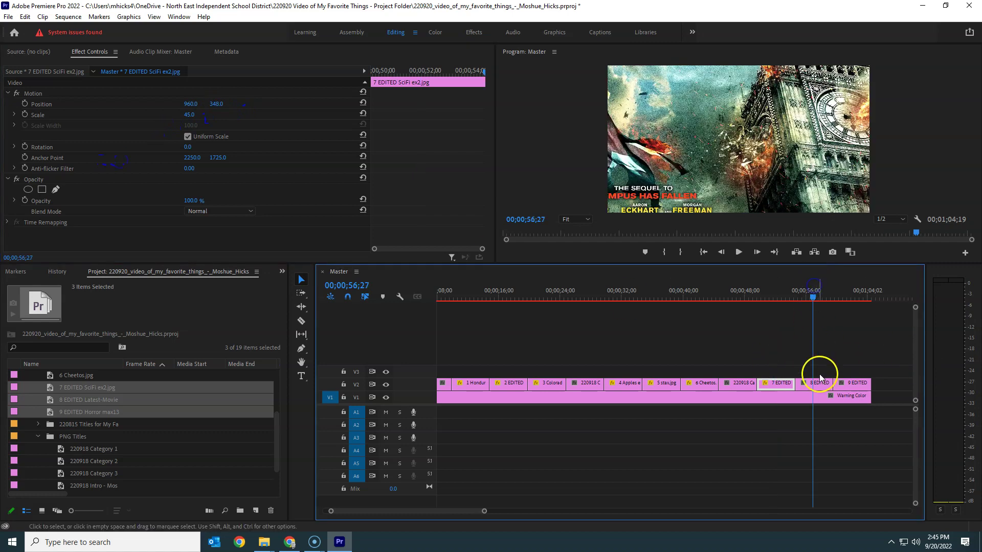
{"action": "left_click", "coordinate": [771, 287]}
{"action": "left_click", "coordinate": [814, 286]}
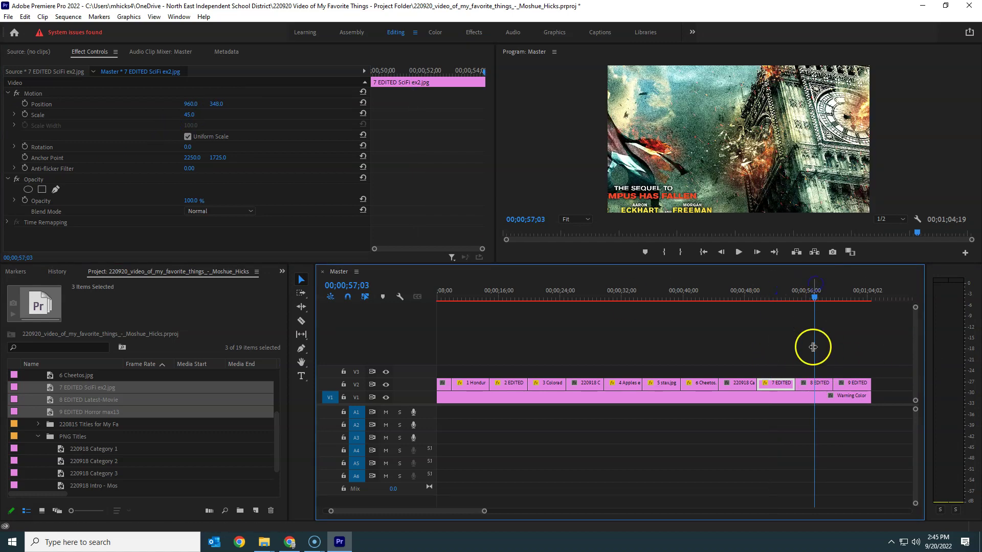
{"action": "left_click", "coordinate": [820, 384]}
{"action": "left_click_drag", "start_coordinate": [195, 124], "coordinate": [342, 130]}
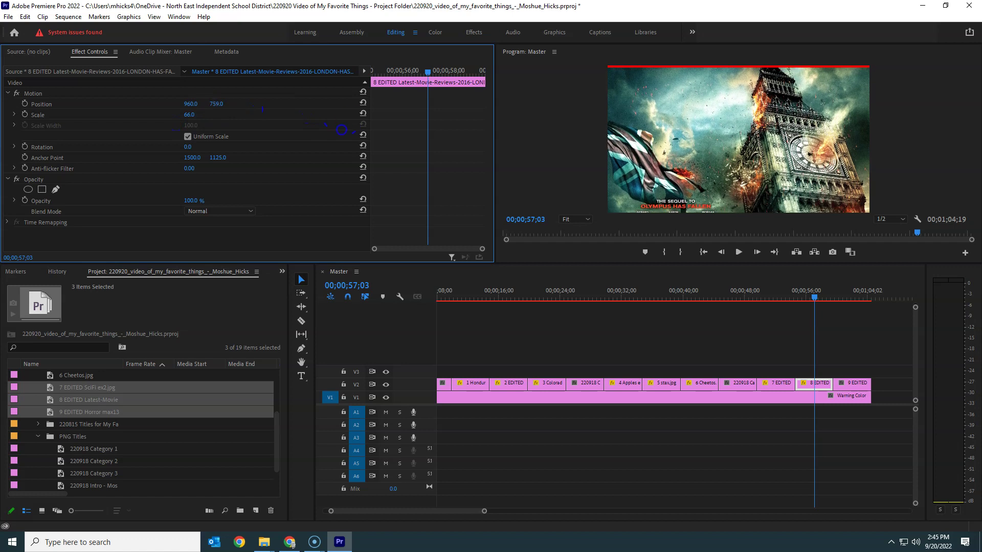
{"action": "left_click_drag", "start_coordinate": [14, 168], "coordinate": [139, 176]}
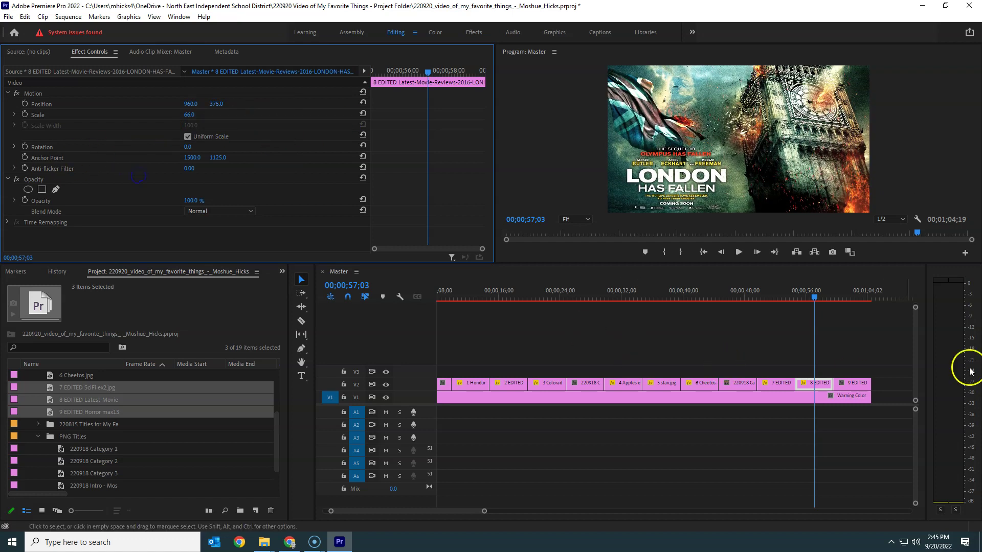
Scale the 9 EDITED Horror clip to 72, position it at 792, 739, and return the playhead to the start of the sequence.
{"action": "left_click", "coordinate": [856, 293]}
{"action": "left_click", "coordinate": [857, 385]}
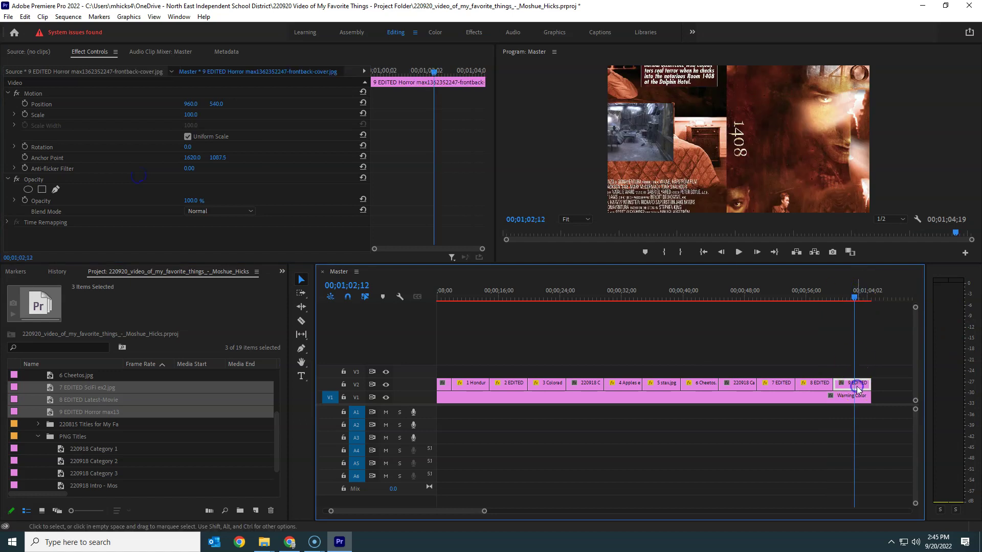
{"action": "left_click_drag", "start_coordinate": [190, 120], "coordinate": [259, 125]}
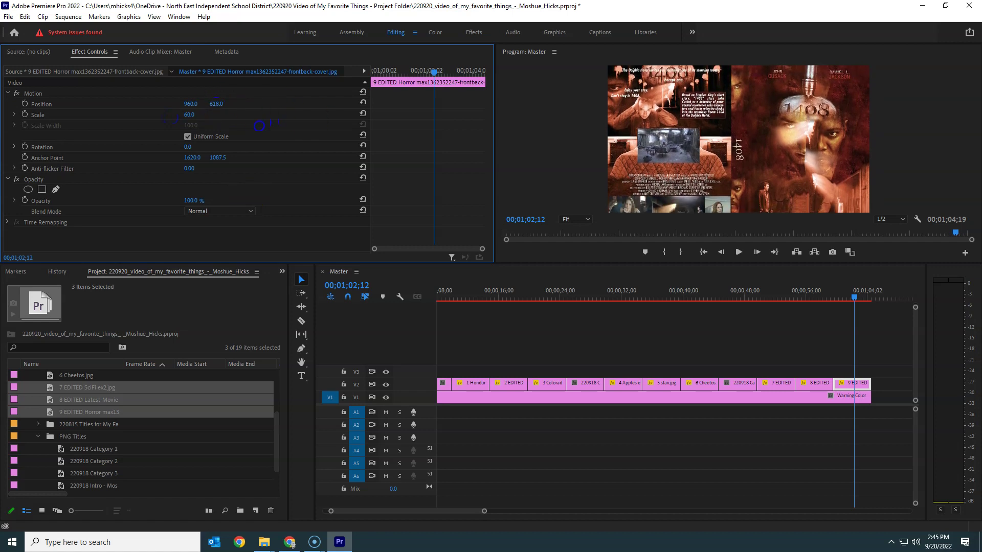
{"action": "left_click", "coordinate": [190, 117]}
{"action": "left_click_drag", "start_coordinate": [187, 115], "coordinate": [111, 129]}
{"action": "left_click_drag", "start_coordinate": [211, 104], "coordinate": [282, 124]}
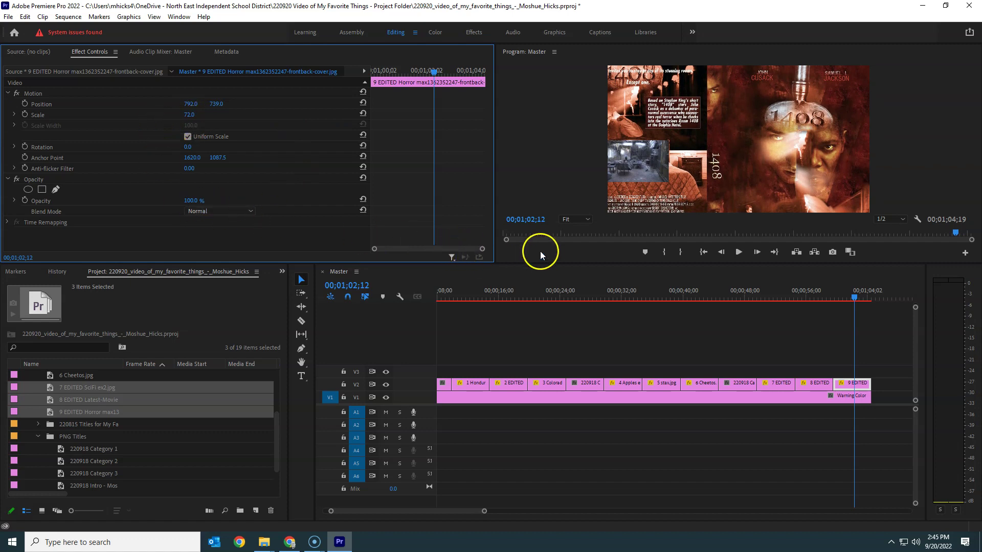
{"action": "left_click_drag", "start_coordinate": [853, 295], "coordinate": [391, 317]}
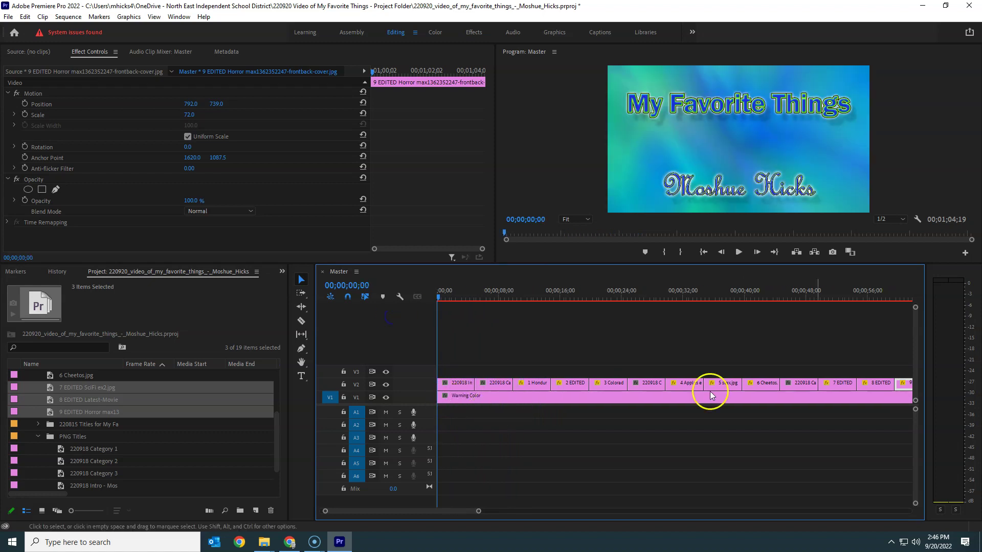